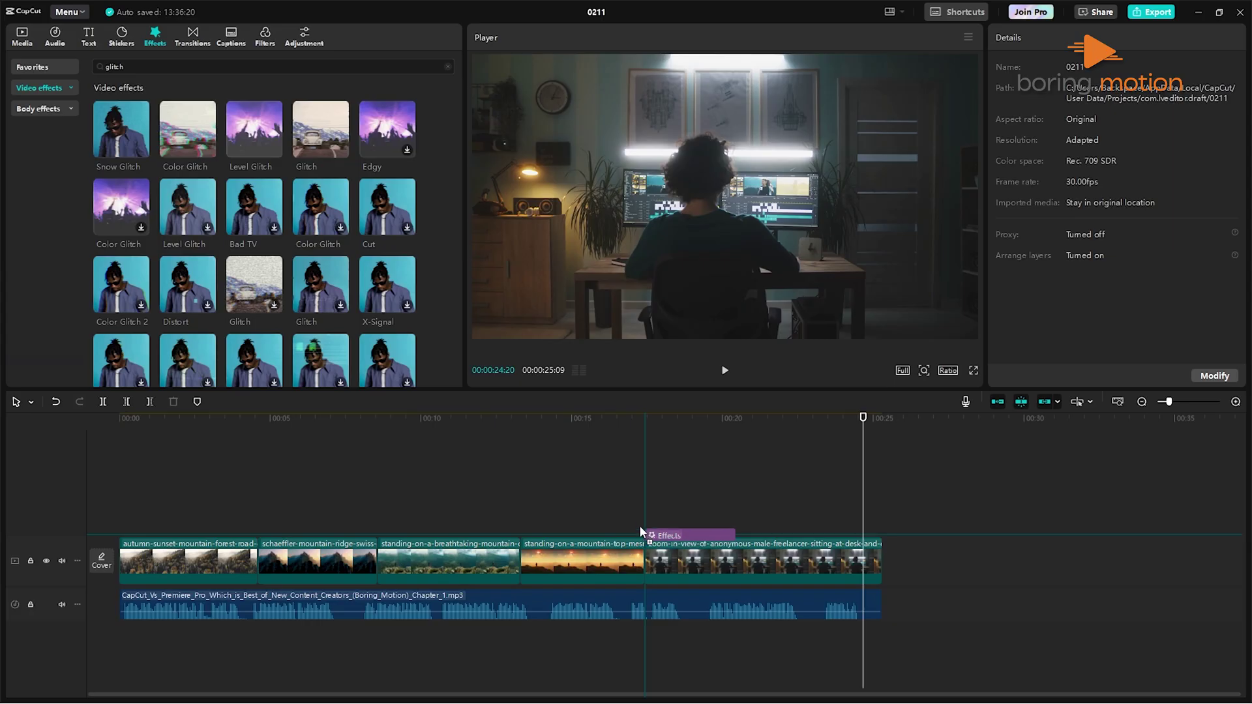
Drop the Snow Glitch effect onto its own track above the start of the final clip.
{"action": "left_click_drag", "start_coordinate": [640, 530], "coordinate": [648, 522]}
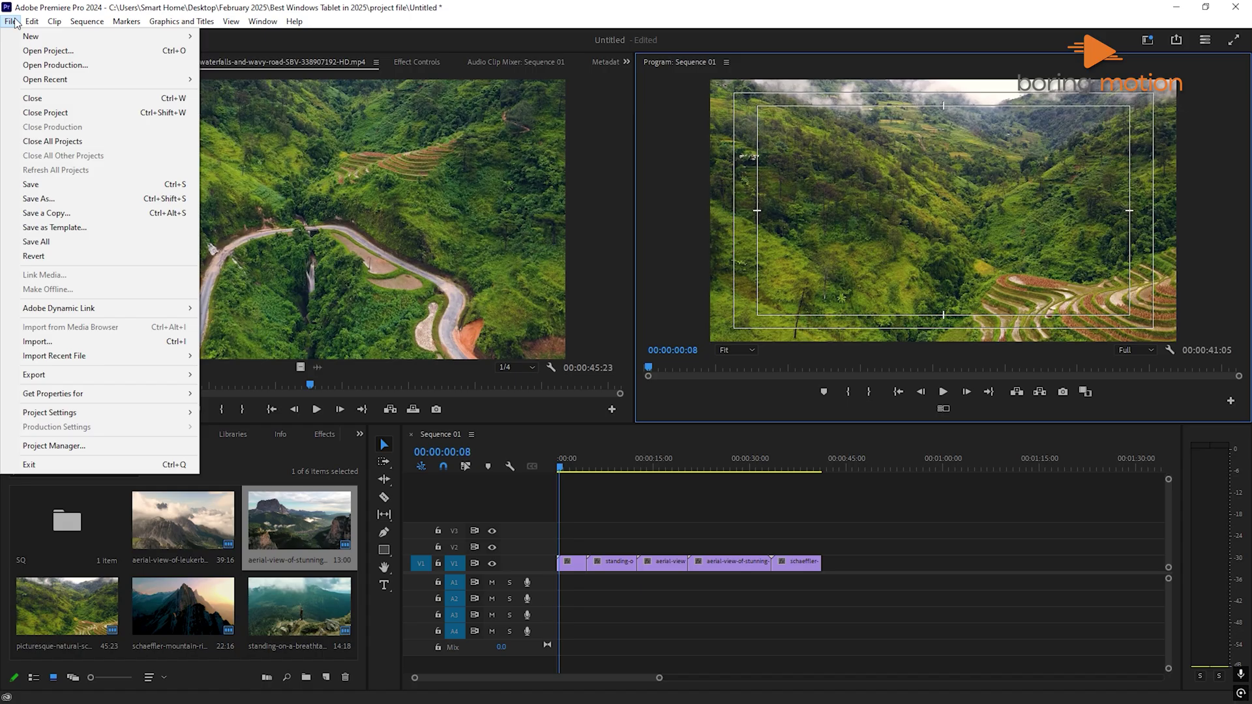
{"action": "mouse_move", "coordinate": [28, 24]}
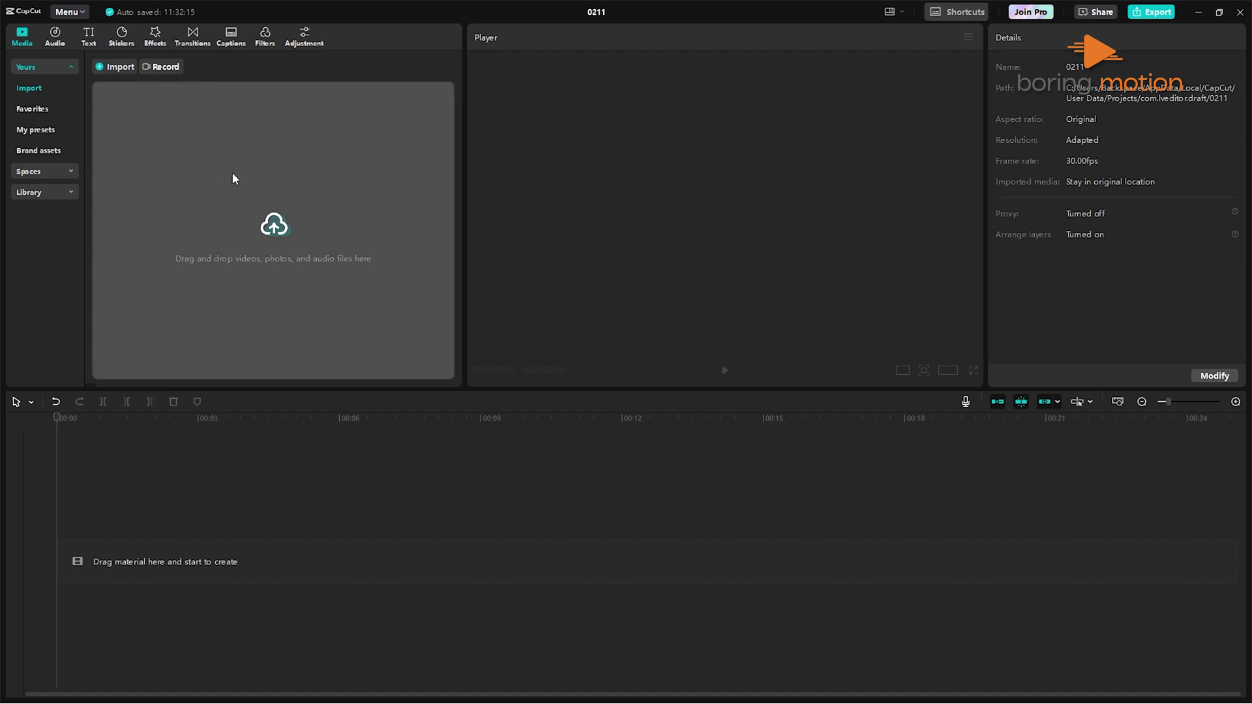
Import the five stock videos and lay them out on the timeline, ending with the zoom-in clip.
{"action": "left_click", "coordinate": [232, 174]}
{"action": "left_click_drag", "start_coordinate": [608, 172], "coordinate": [124, 164]}
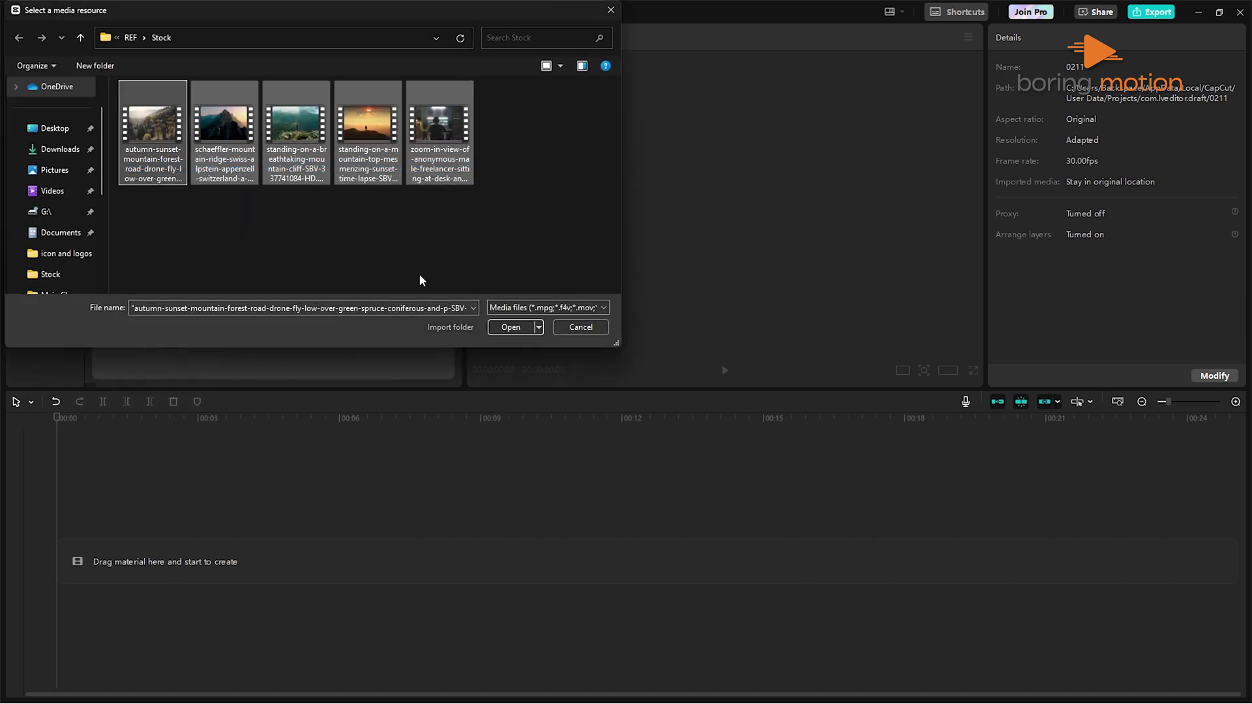
{"action": "left_click", "coordinate": [510, 327]}
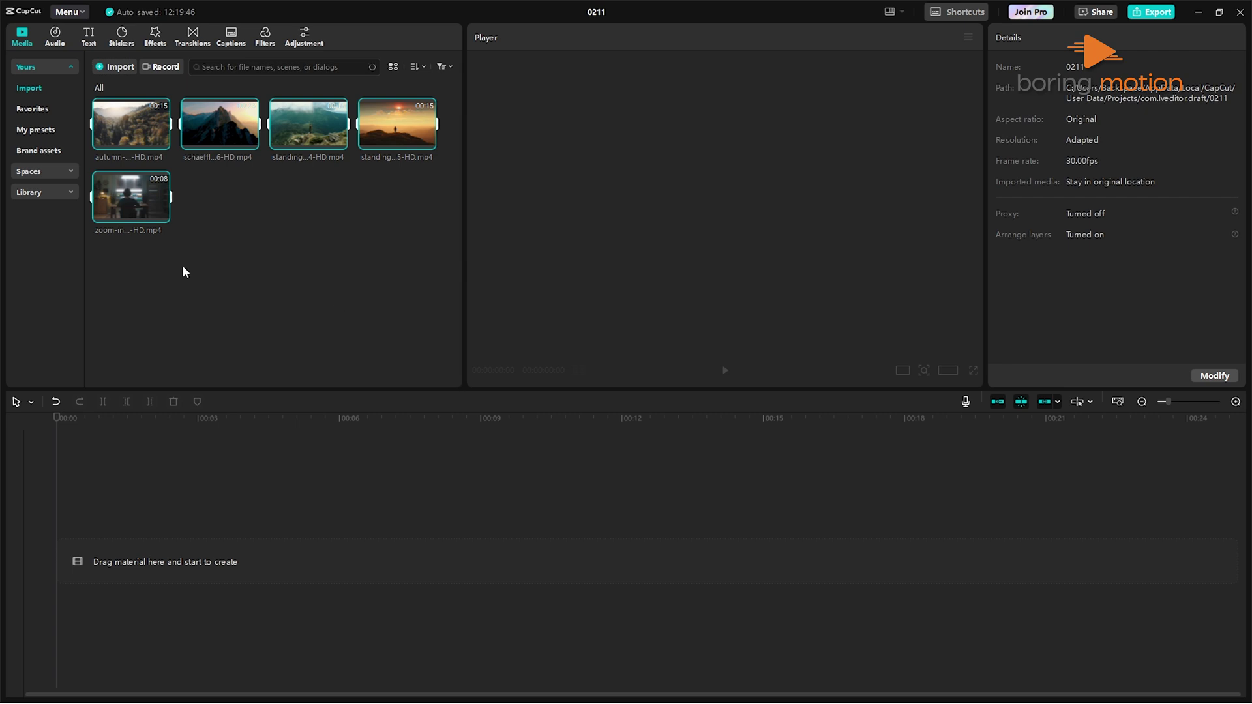
{"action": "left_click_drag", "start_coordinate": [137, 140], "coordinate": [130, 554]}
{"action": "left_click", "coordinate": [397, 494]}
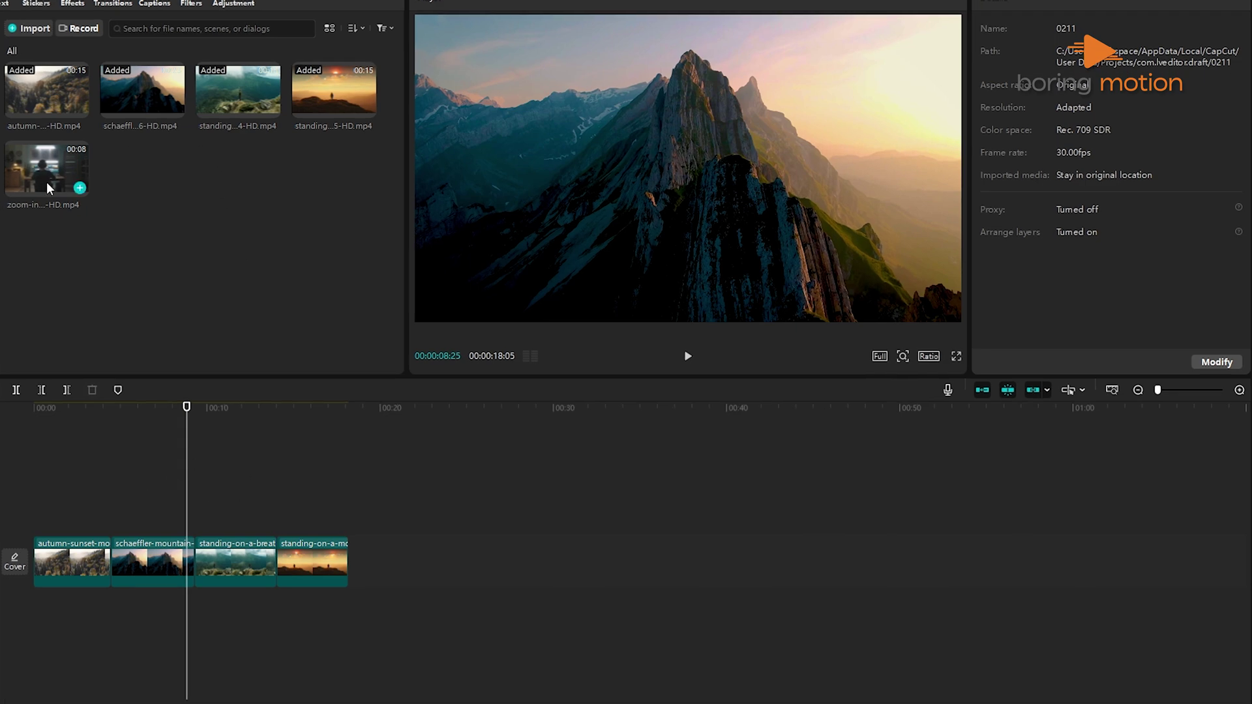
{"action": "left_click_drag", "start_coordinate": [47, 188], "coordinate": [360, 580]}
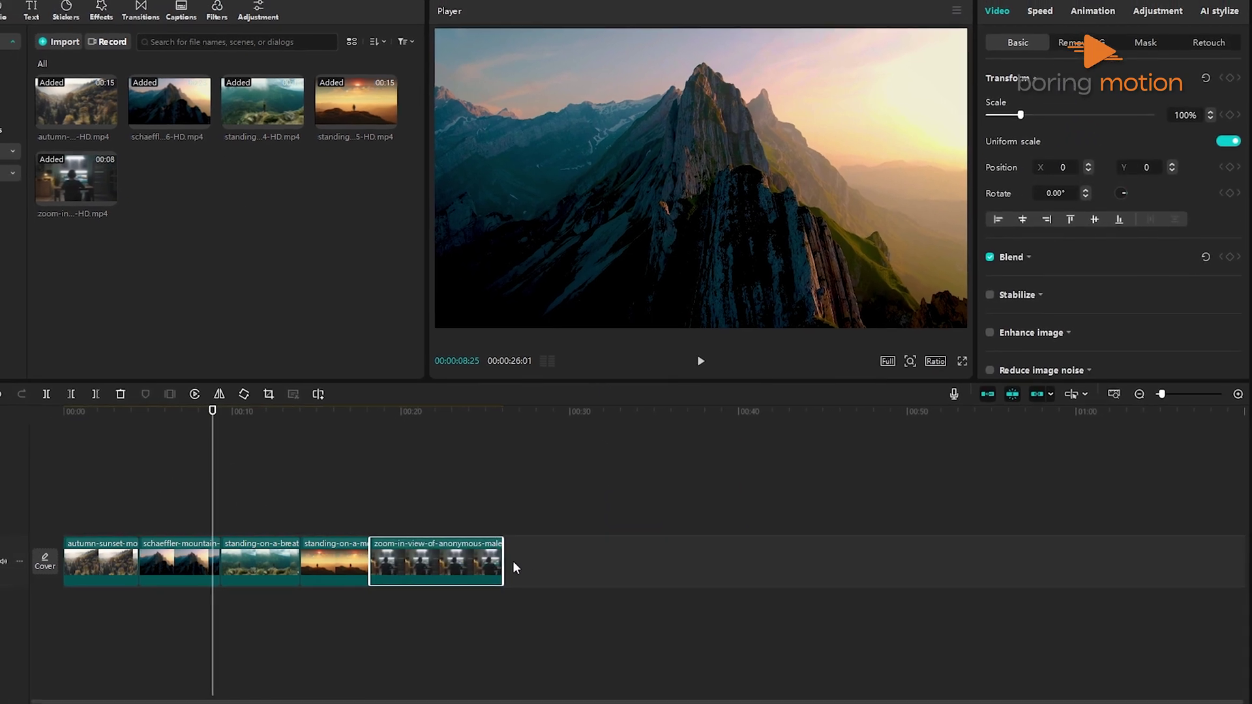
Split the last clip at 00:21:24 and add a 'Boring Motion' text title.
{"action": "left_click", "coordinate": [506, 553]}
{"action": "left_click", "coordinate": [431, 561]}
{"action": "left_click", "coordinate": [46, 394]}
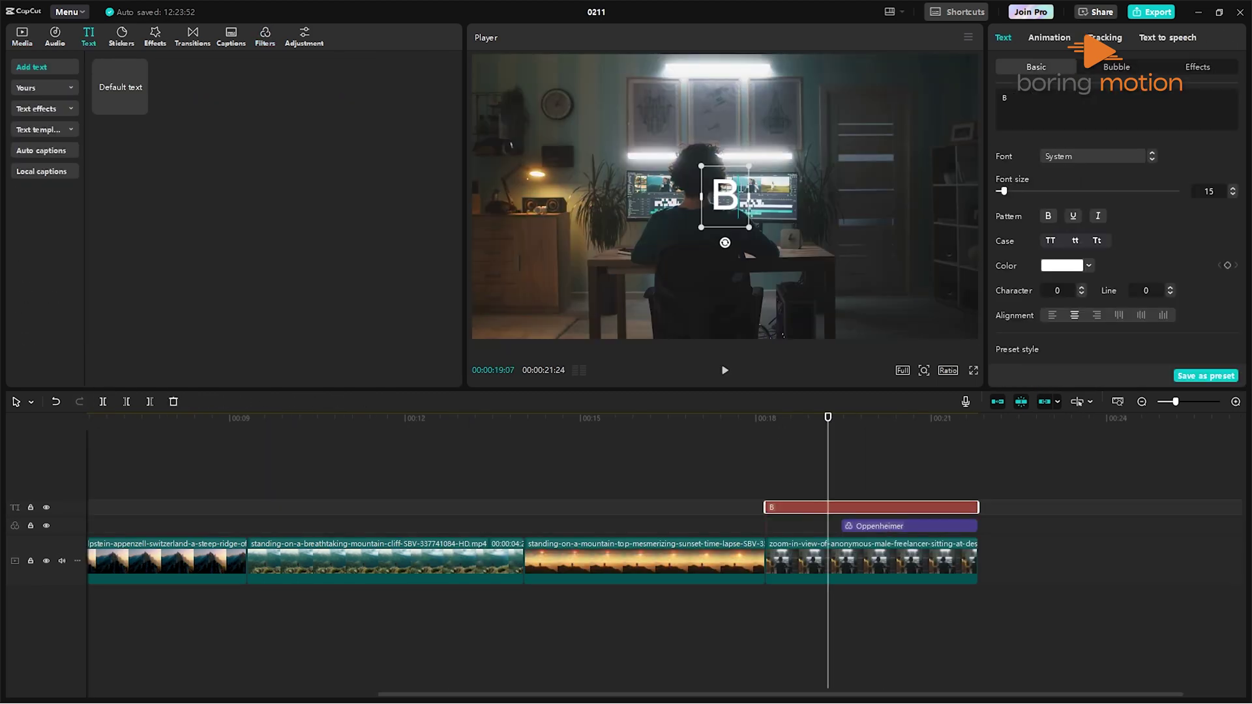
{"action": "type", "text": "oring Motio"}
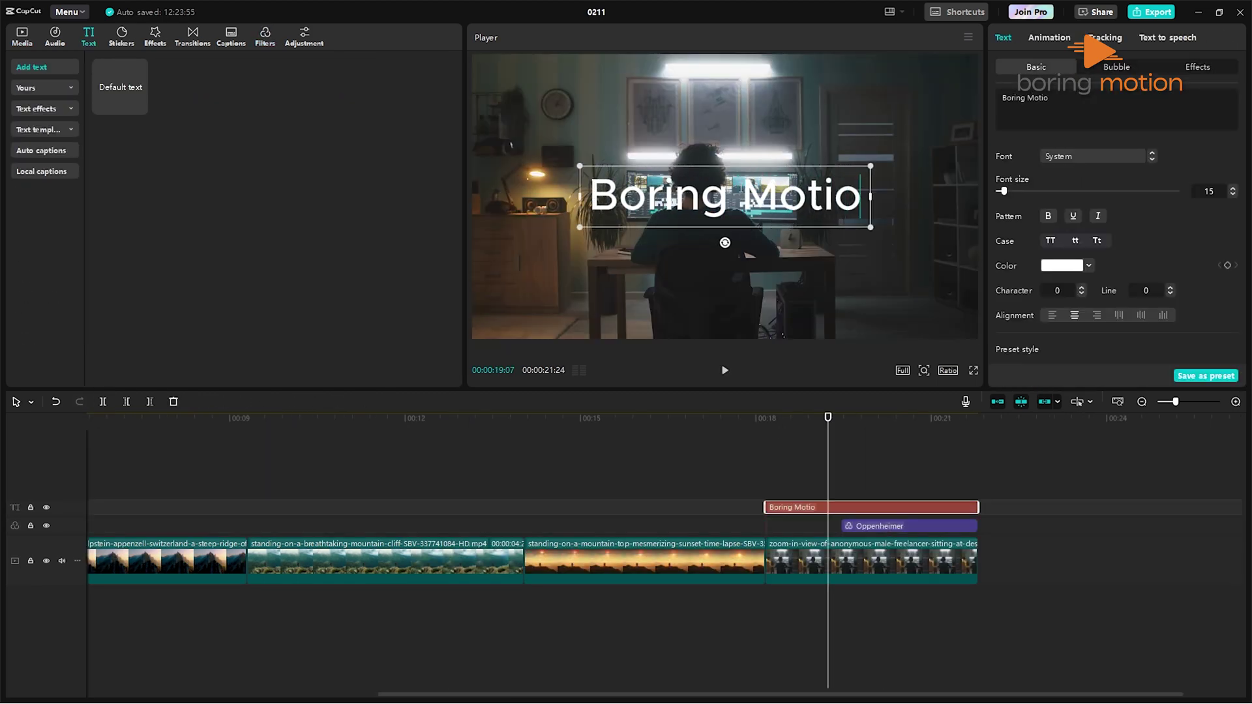
{"action": "type", "text": "n"}
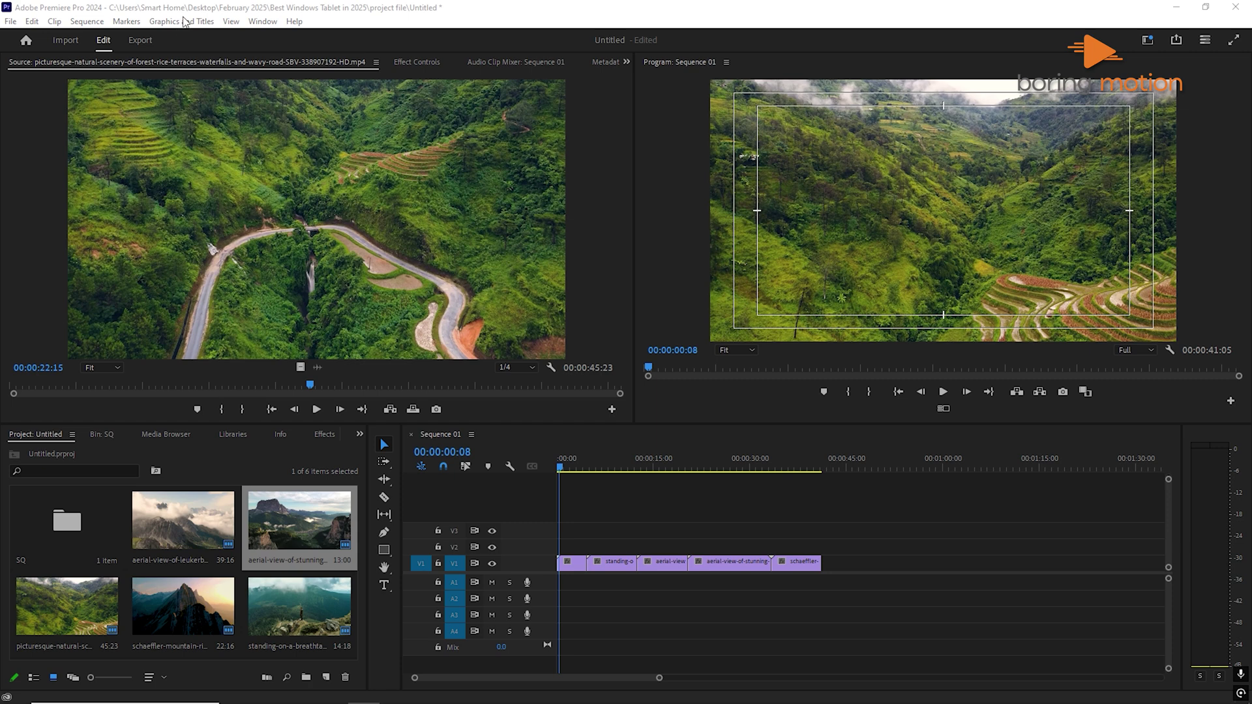
Look through the menu bar's command lists, then dismiss the Help menu.
{"action": "left_click", "coordinate": [10, 21]}
{"action": "mouse_move", "coordinate": [28, 24]}
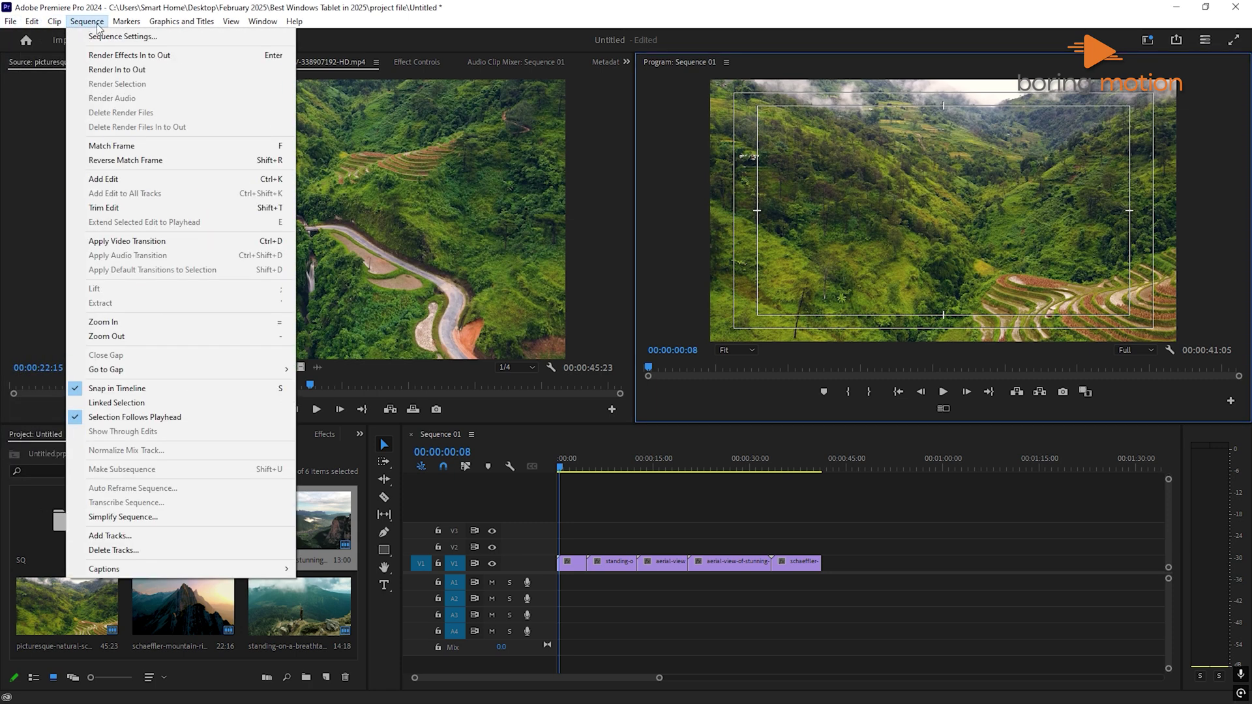
{"action": "mouse_move", "coordinate": [114, 28]}
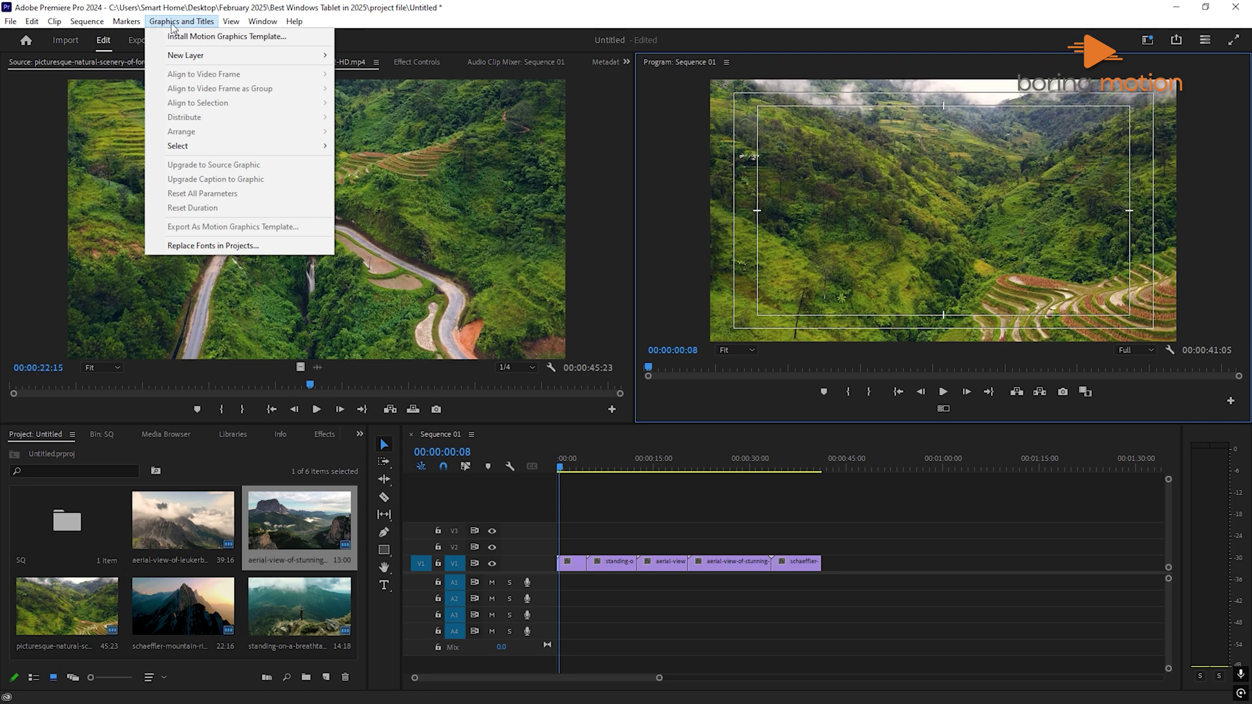
{"action": "mouse_move", "coordinate": [251, 28]}
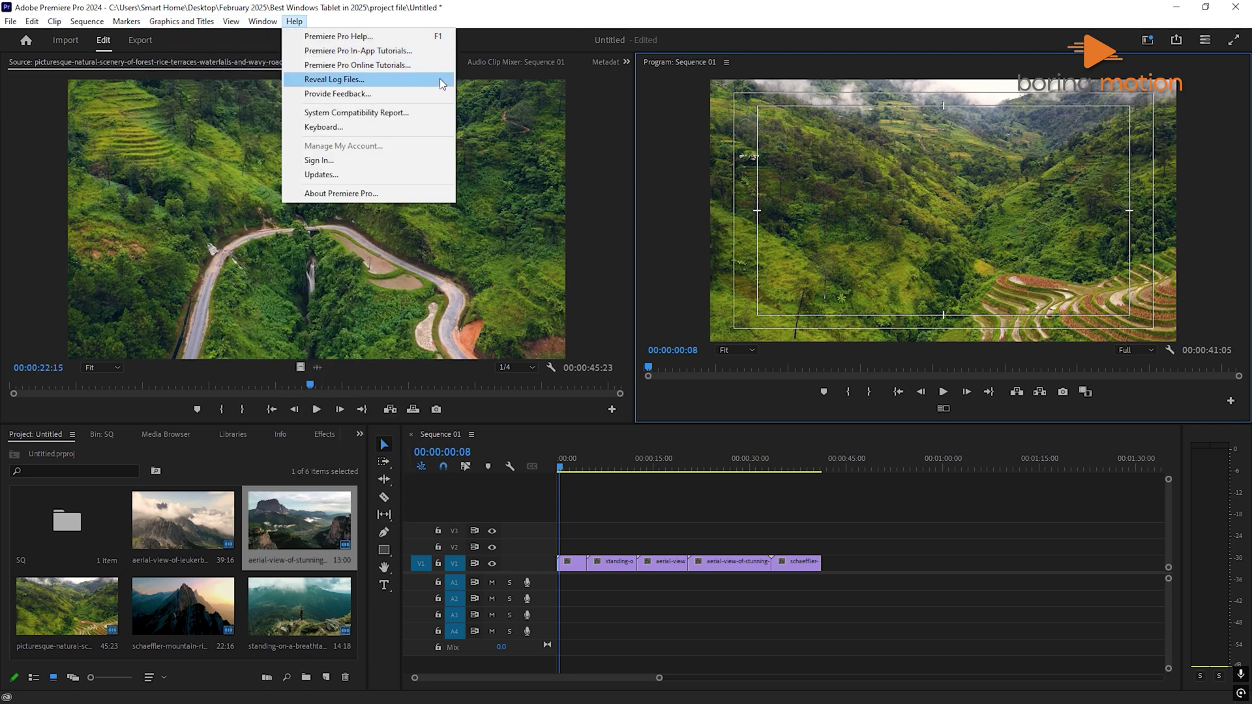
{"action": "left_click", "coordinate": [606, 162]}
Switch to the Assembly workspace and create a multi-camera source sequence from the concert clips.
{"action": "left_click", "coordinate": [263, 20]}
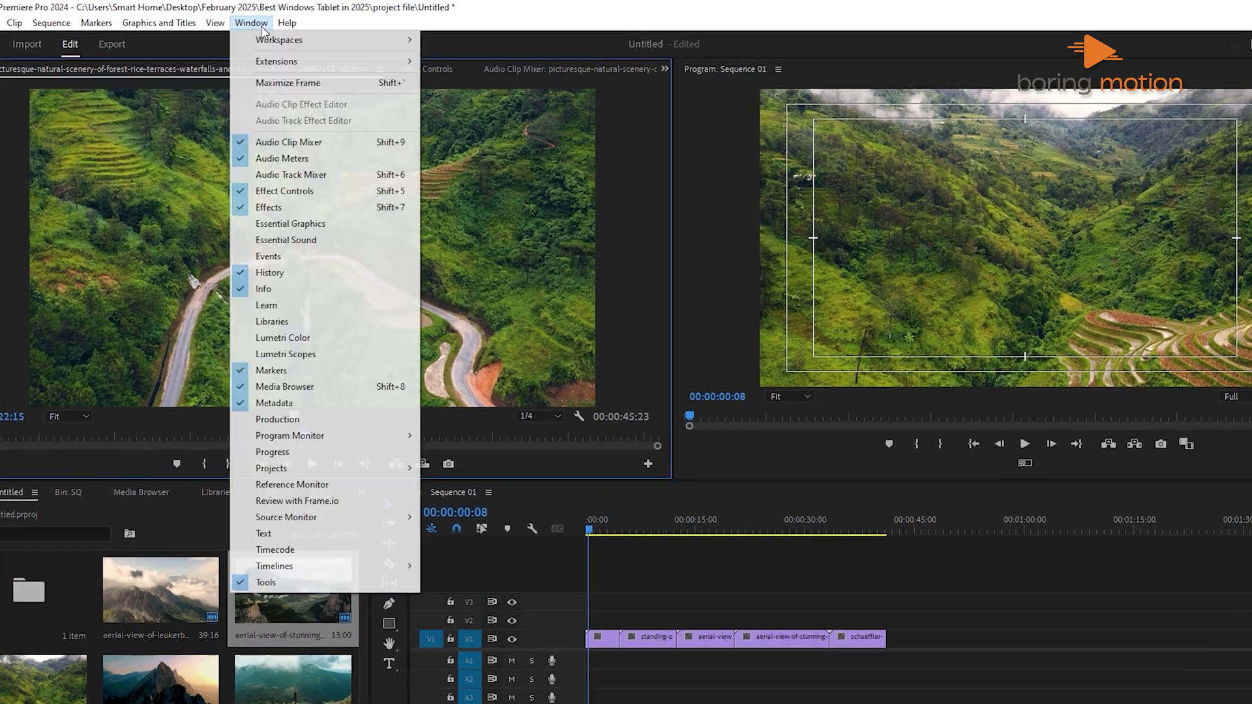
{"action": "mouse_move", "coordinate": [258, 49]}
{"action": "left_click", "coordinate": [483, 72]}
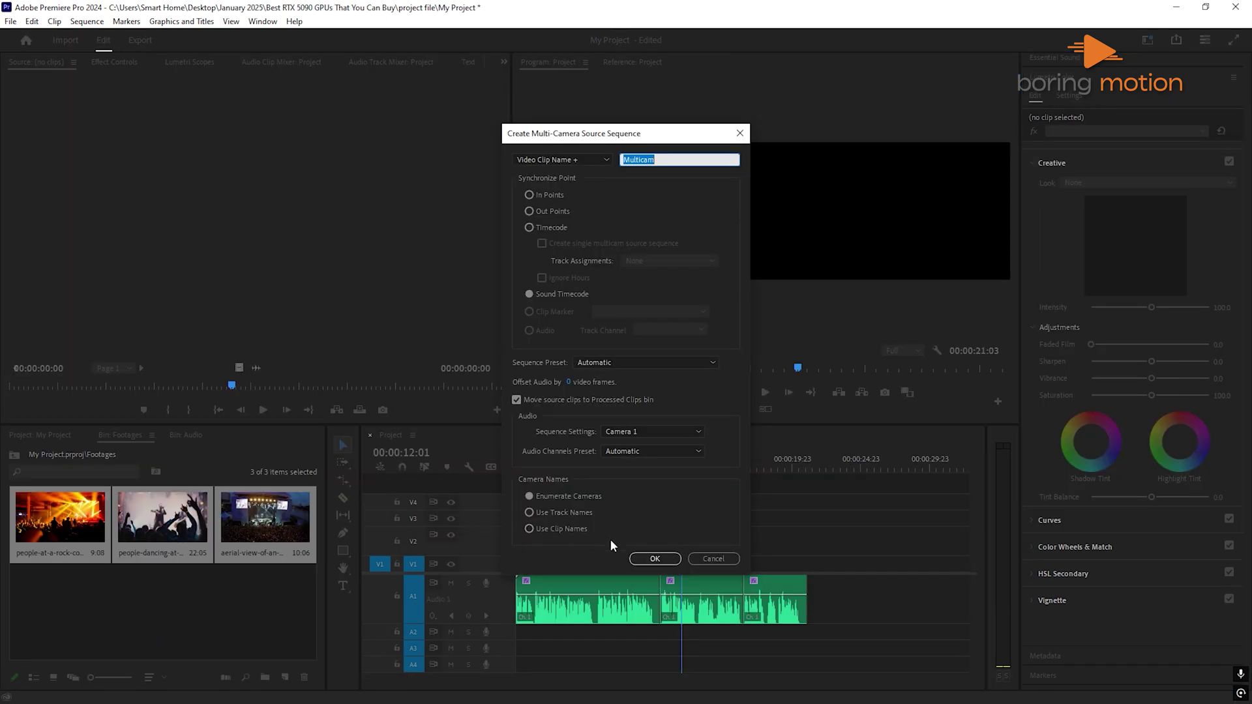
{"action": "left_click", "coordinate": [648, 559]}
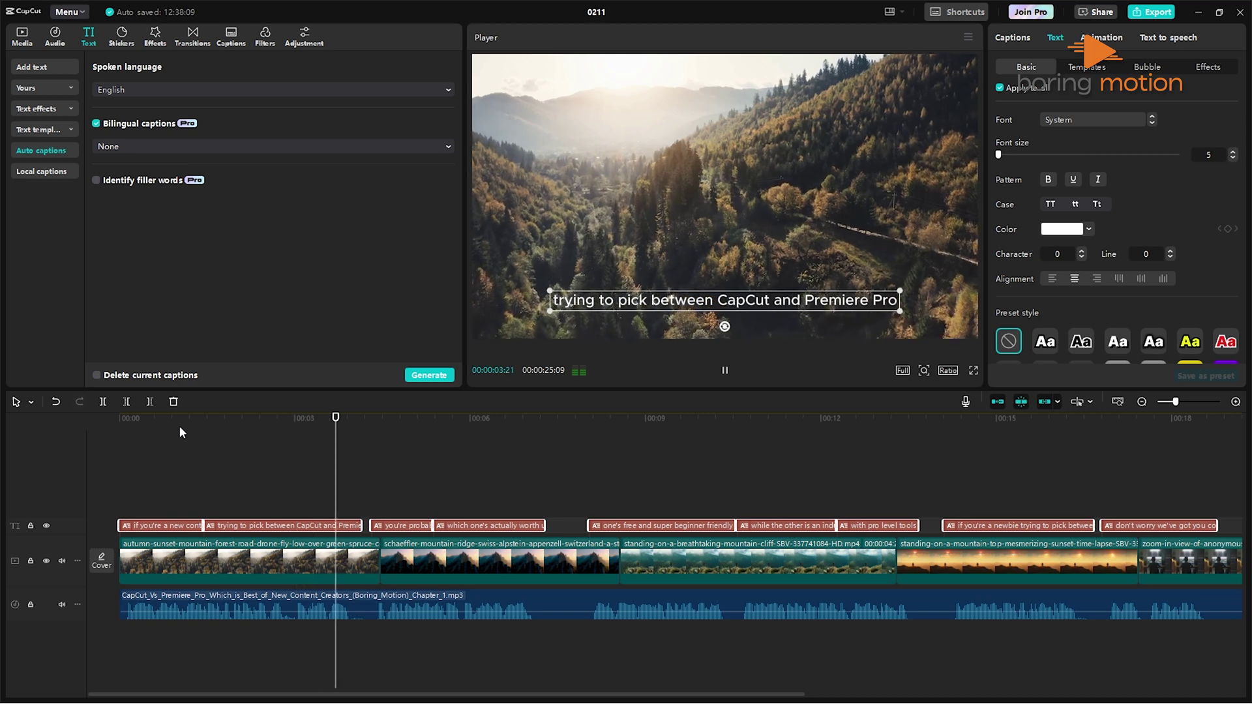
{"action": "key", "text": "space"}
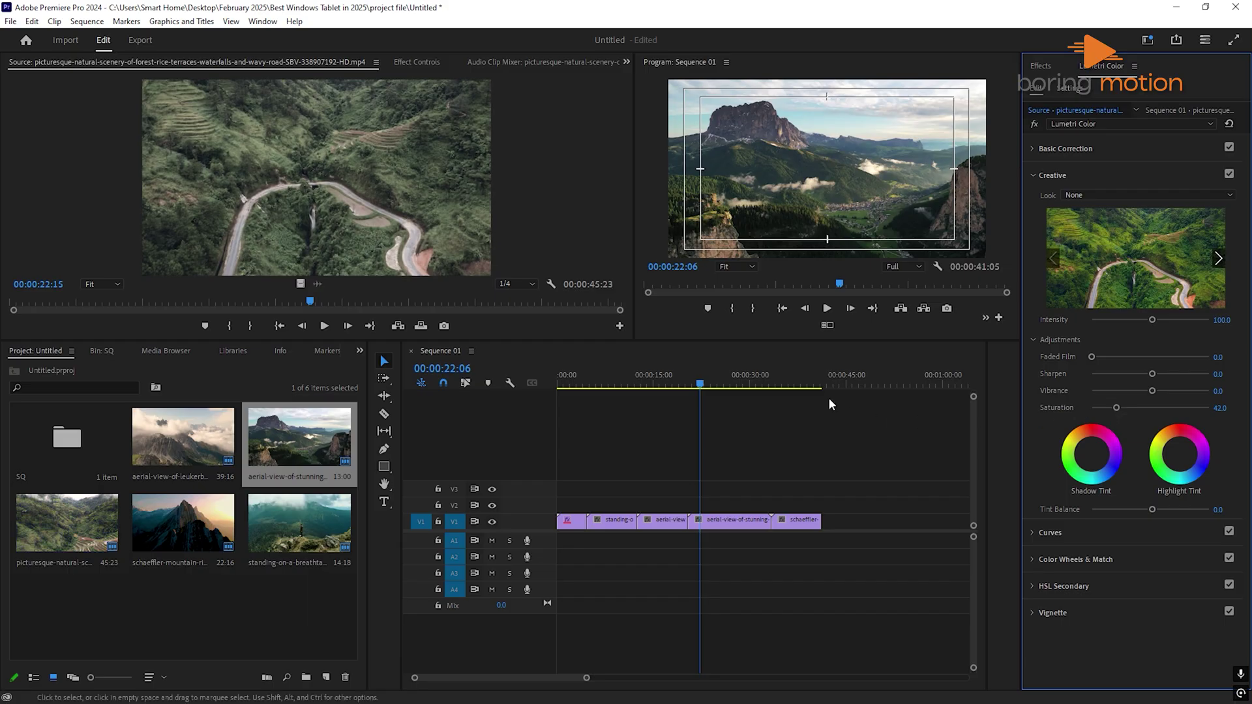
Select the aerial valley clip and lower its Lumetri Creative saturation to wash out the colour.
{"action": "left_click", "coordinate": [723, 519]}
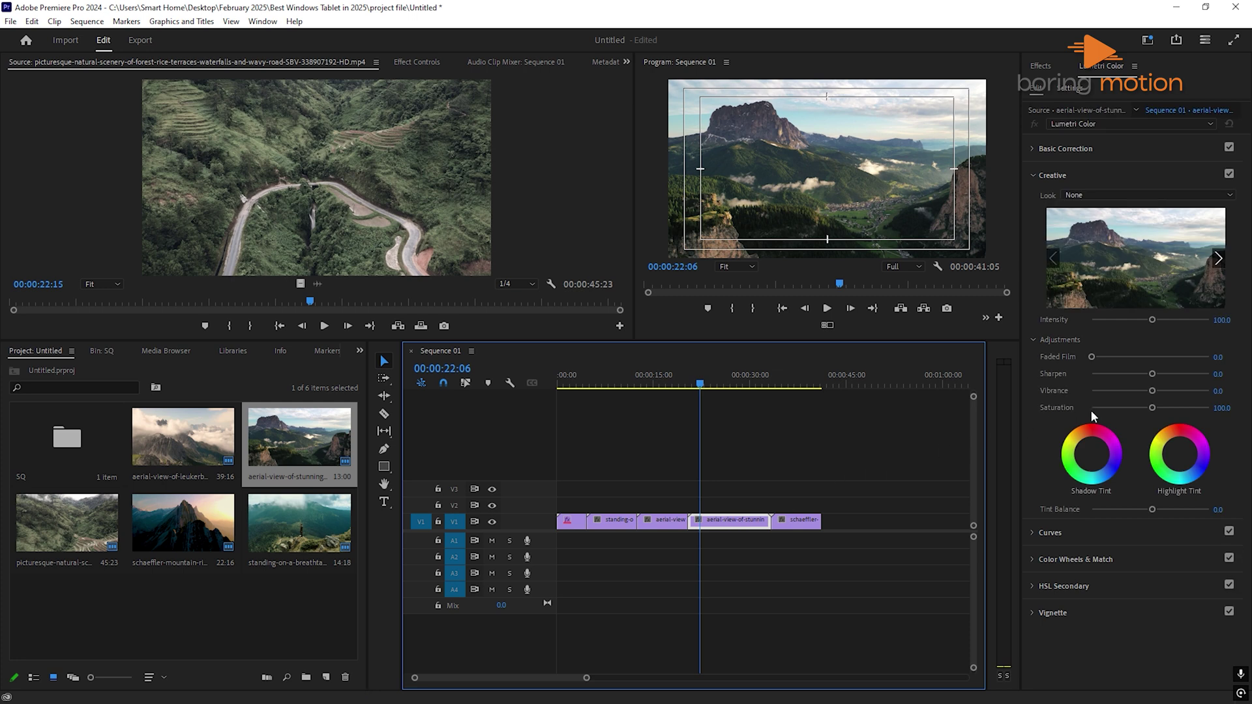
{"action": "left_click_drag", "start_coordinate": [1149, 409], "coordinate": [1088, 408]}
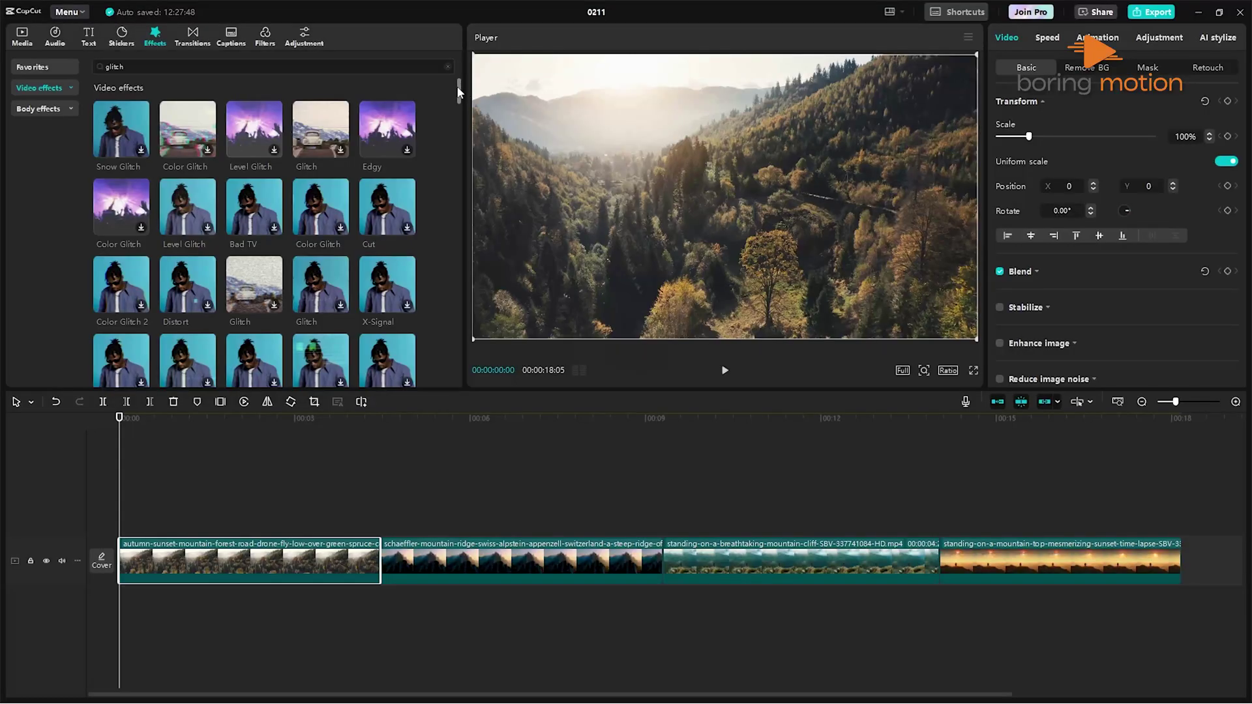
{"action": "scroll", "coordinate": [459, 91], "scroll_direction": "down", "scroll_amount": 1}
{"action": "scroll", "coordinate": [458, 91], "scroll_direction": "down", "scroll_amount": 1}
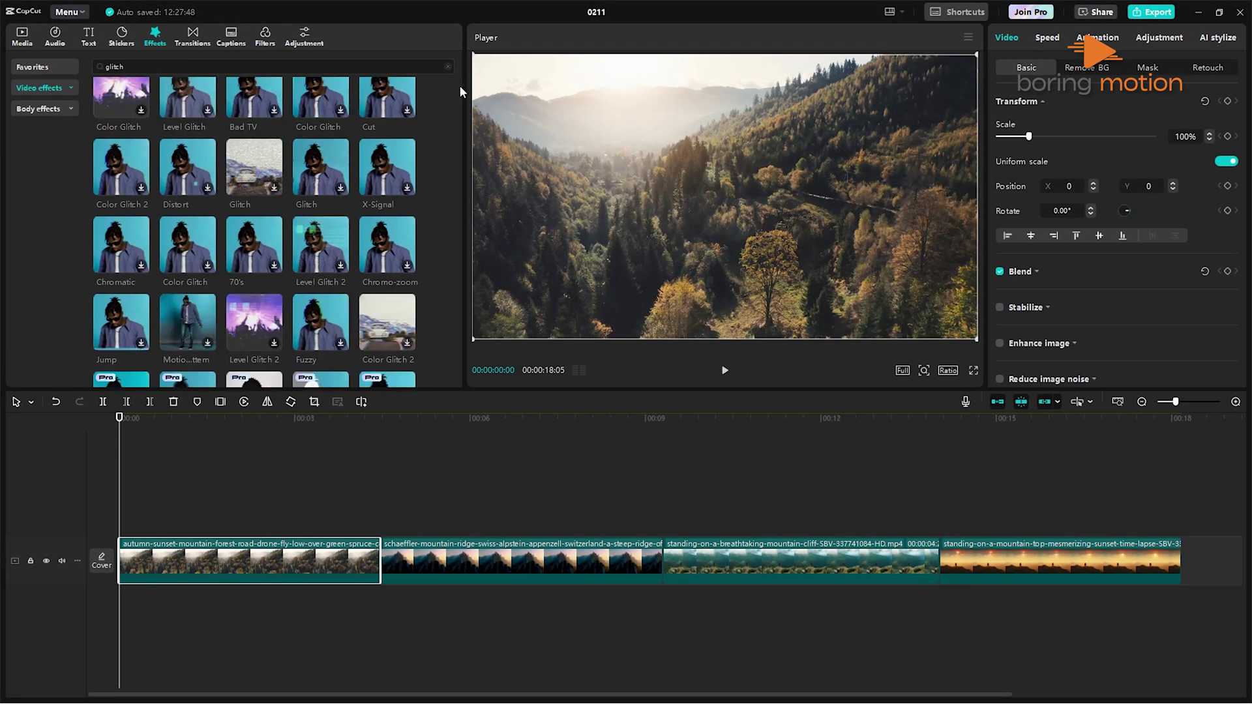
{"action": "scroll", "coordinate": [460, 91], "scroll_direction": "down", "scroll_amount": 1}
{"action": "scroll", "coordinate": [460, 90], "scroll_direction": "down", "scroll_amount": 2}
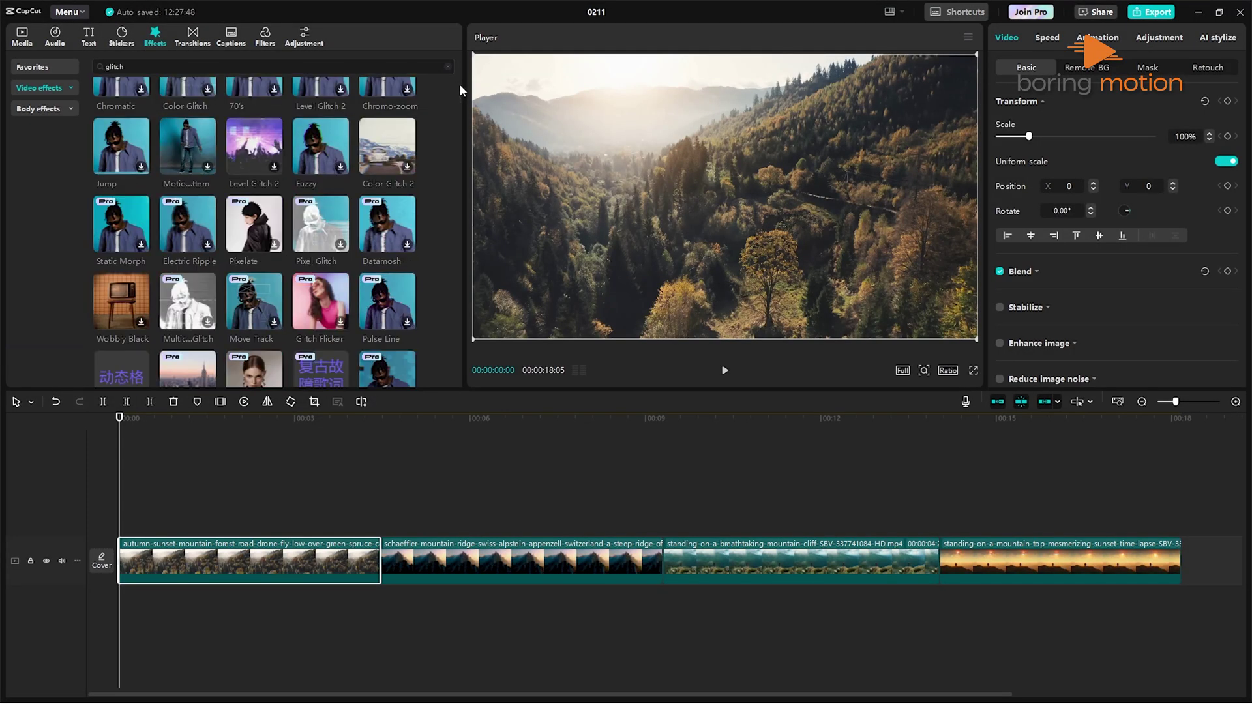
{"action": "scroll", "coordinate": [460, 84], "scroll_direction": "down", "scroll_amount": 2}
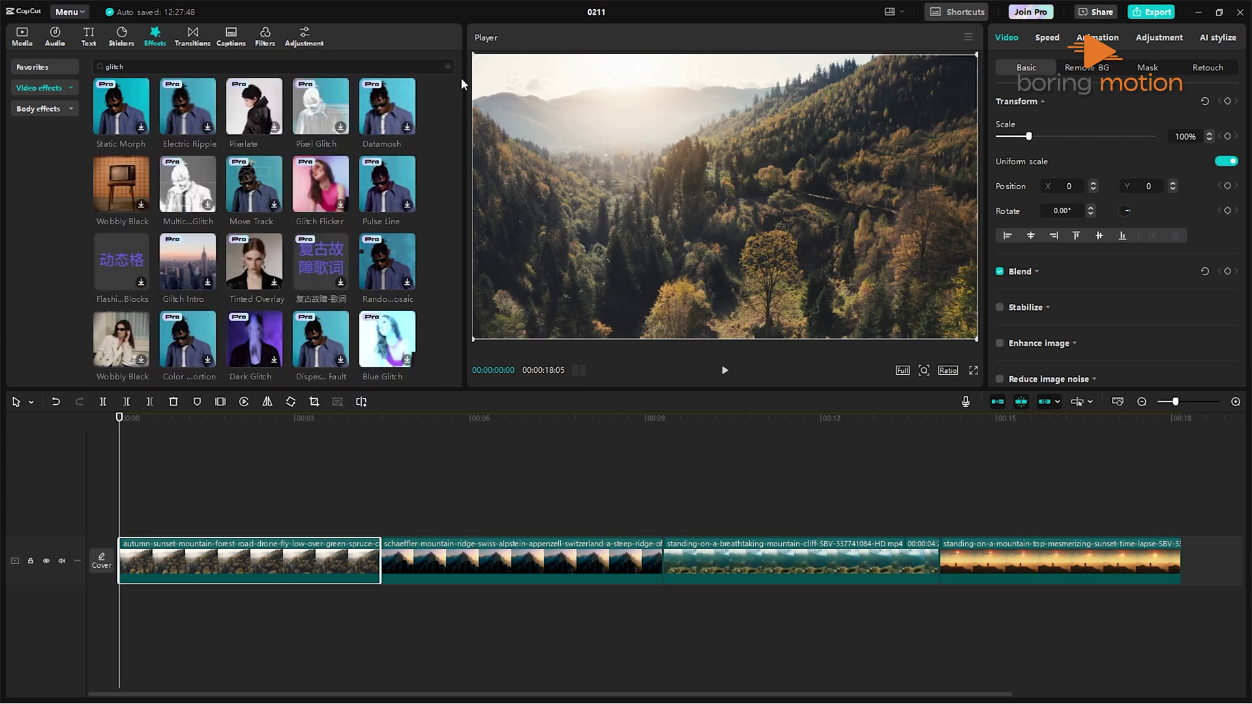
{"action": "scroll", "coordinate": [451, 135], "scroll_direction": "down", "scroll_amount": 1}
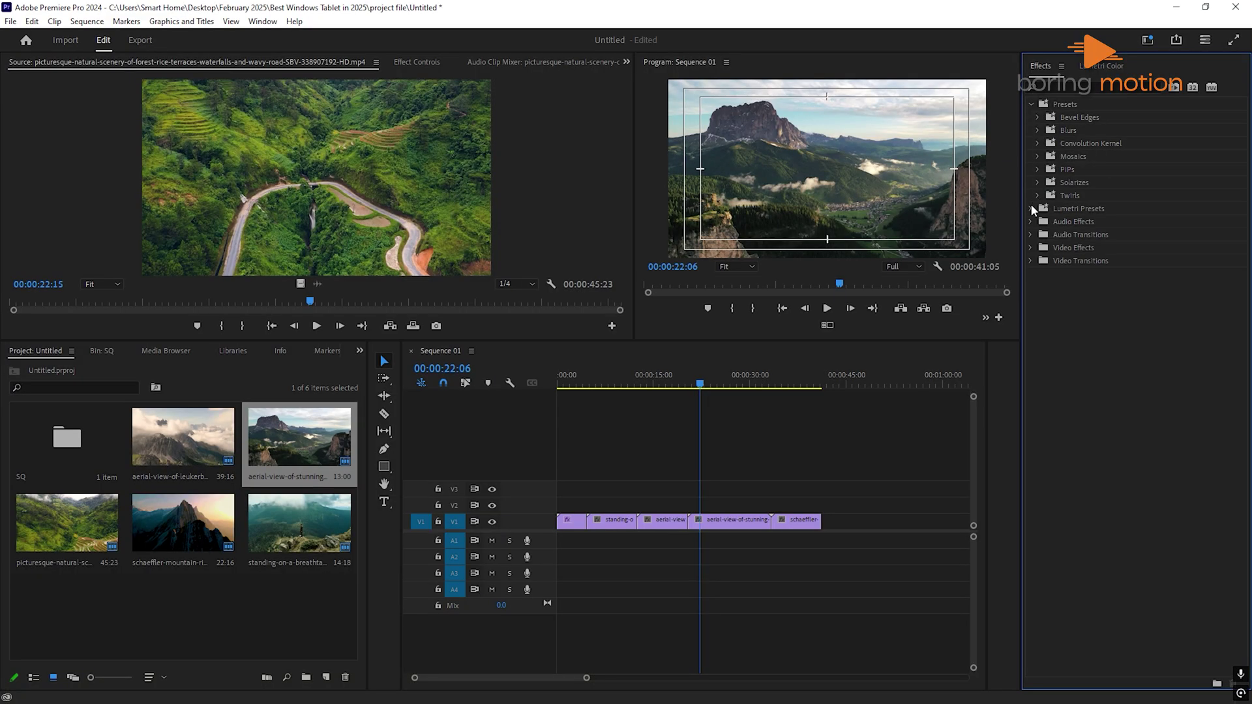
Expand the Audio Effects, Video Effects and Audio Transitions categories in the Effects panel.
{"action": "left_click", "coordinate": [1031, 288]}
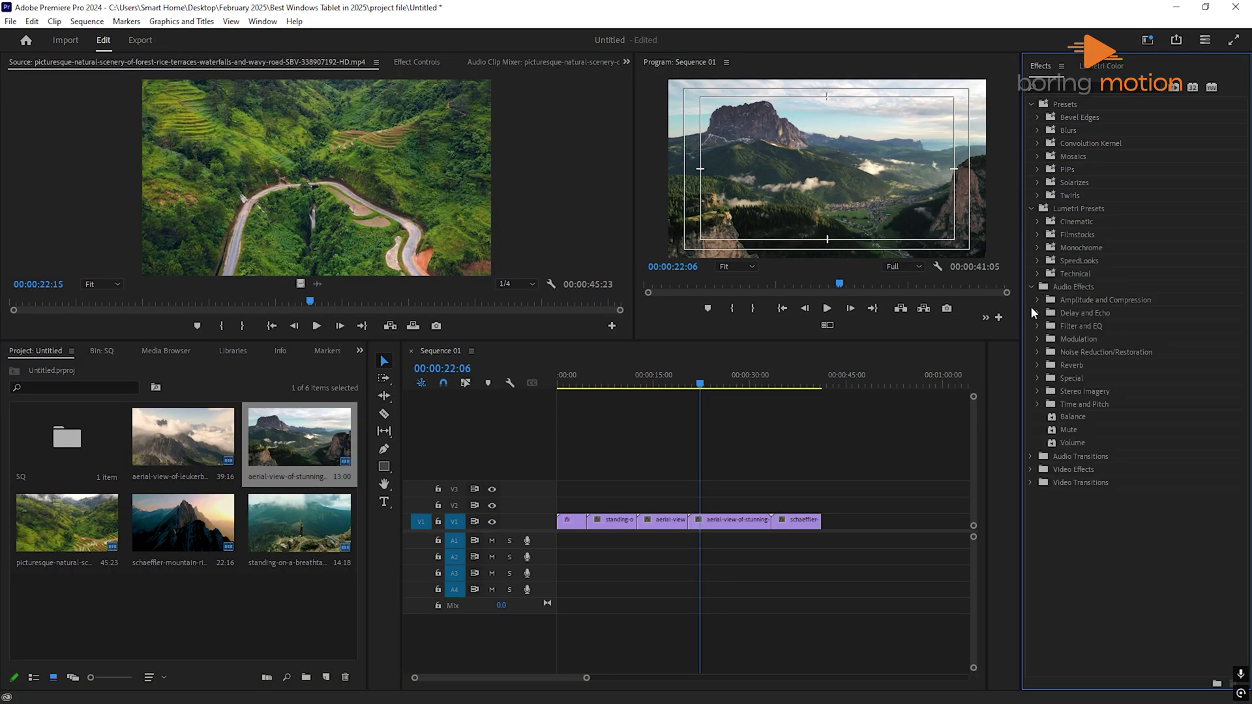
{"action": "left_click", "coordinate": [1030, 469]}
{"action": "left_click", "coordinate": [1030, 456]}
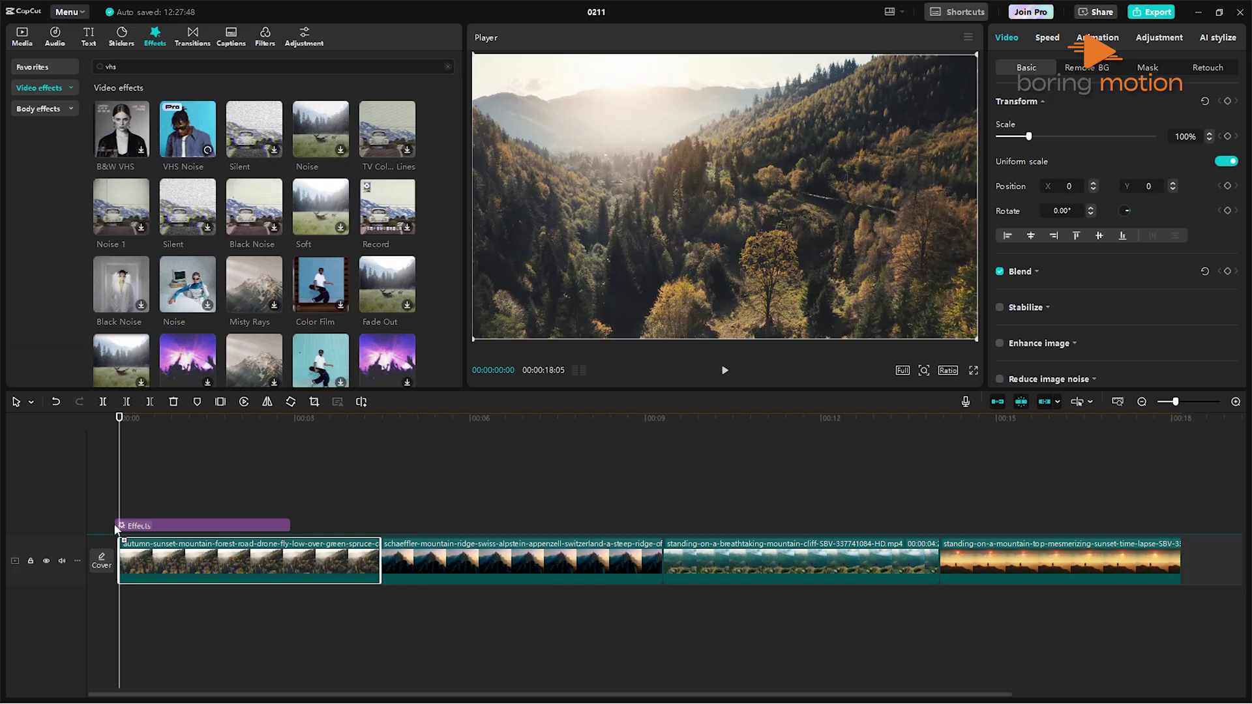
Stretch the VHS Noise effect over the second clip and play back to preview the effects.
{"action": "left_click", "coordinate": [286, 525]}
{"action": "left_click_drag", "start_coordinate": [320, 529], "coordinate": [380, 528]}
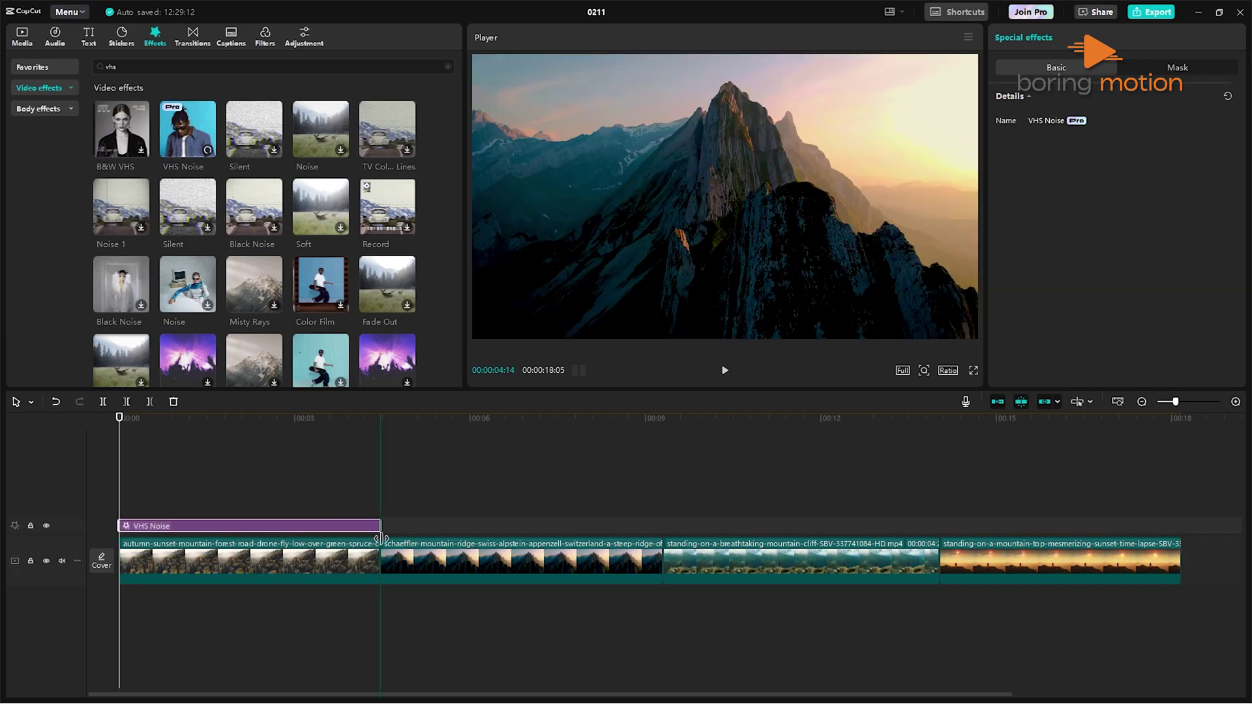
{"action": "key", "text": "space"}
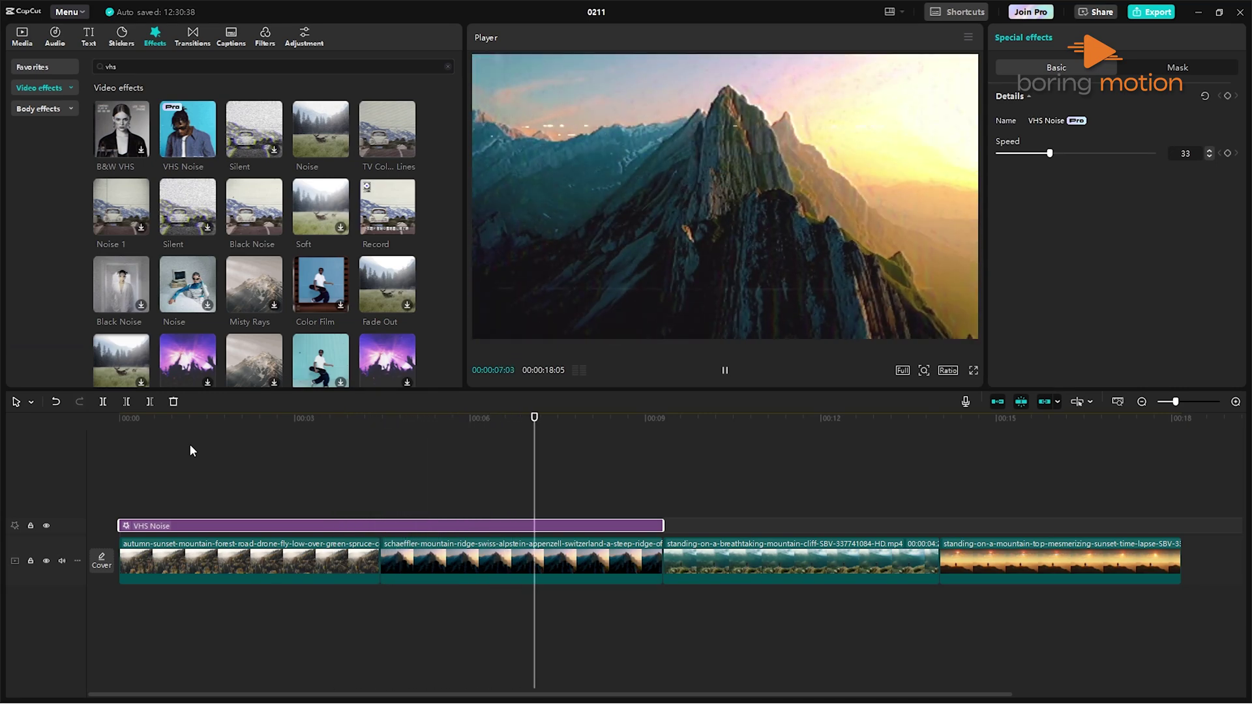
{"action": "key", "text": "space"}
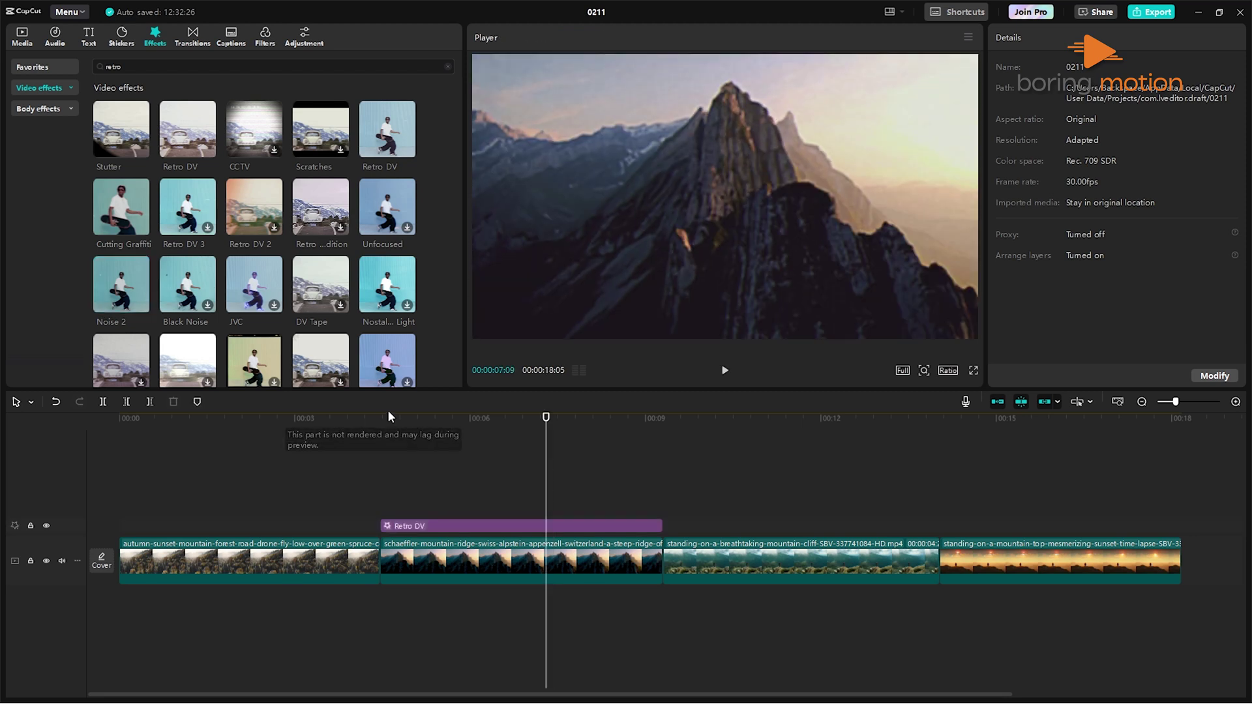
{"action": "left_click", "coordinate": [390, 416]}
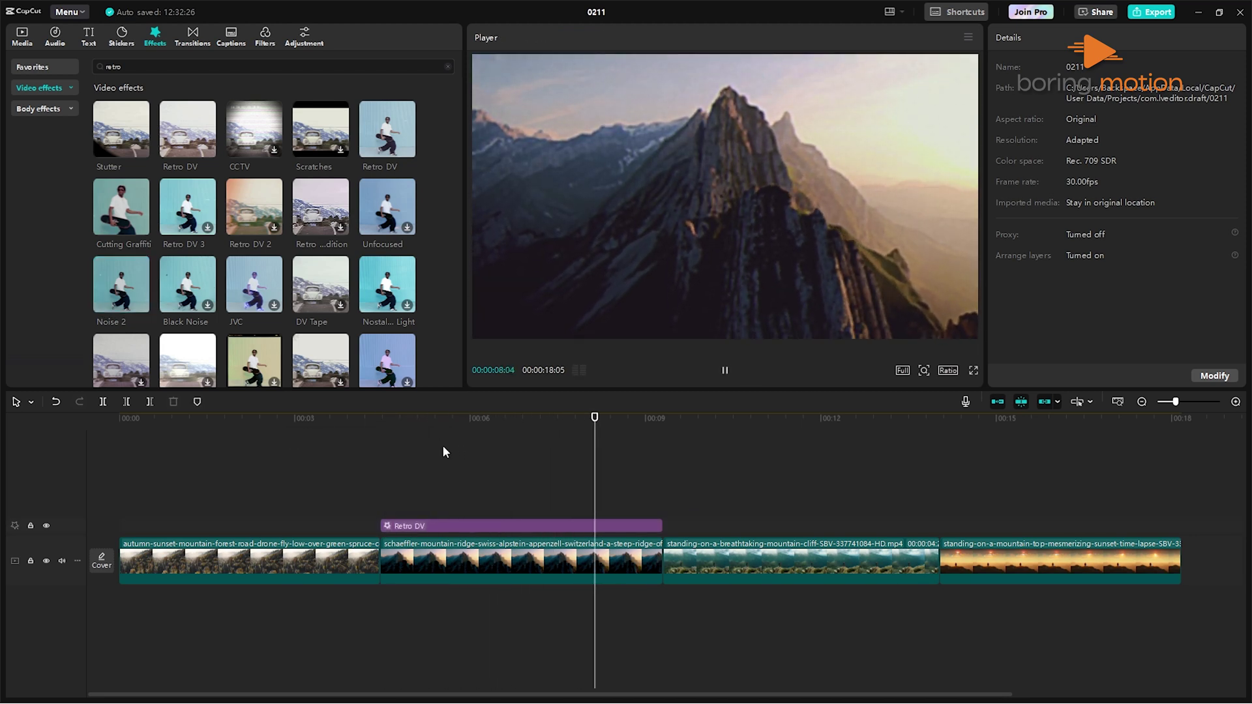
{"action": "key", "text": "space"}
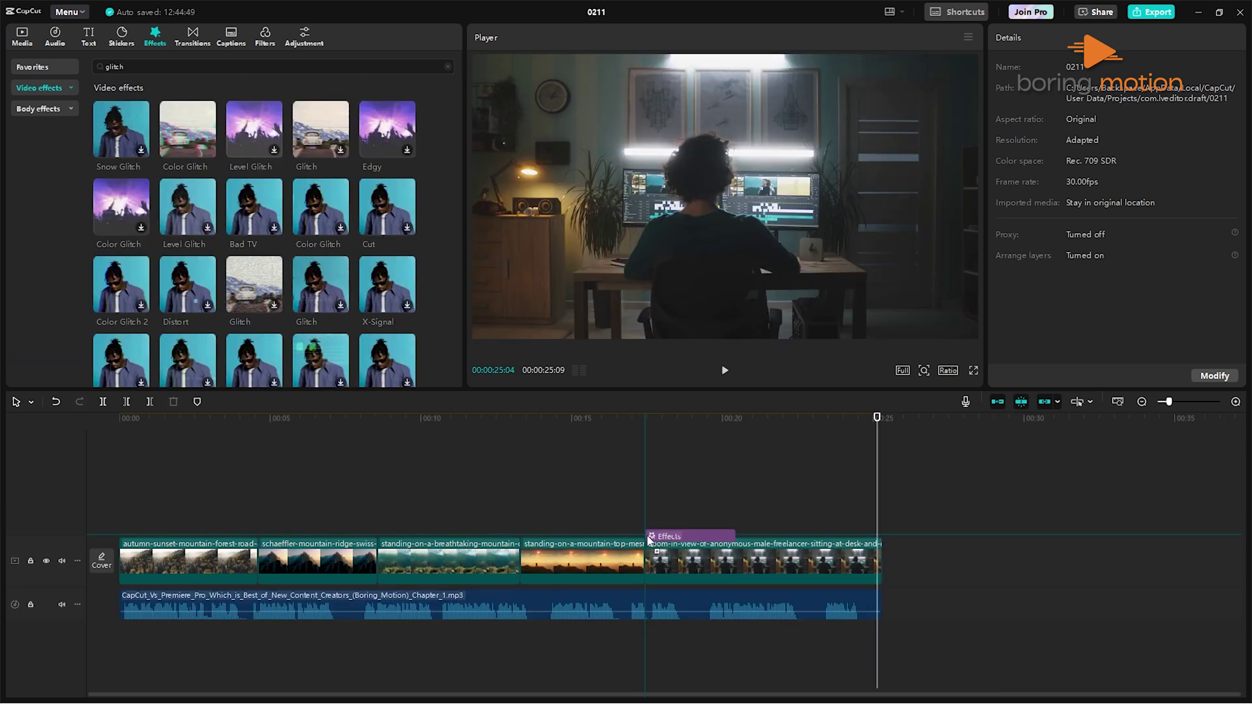
Try Color Glitch over the desk clip, stretched to the sequence end, then delete it.
{"action": "left_click_drag", "start_coordinate": [648, 538], "coordinate": [649, 528]}
{"action": "left_click_drag", "start_coordinate": [756, 527], "coordinate": [890, 519]}
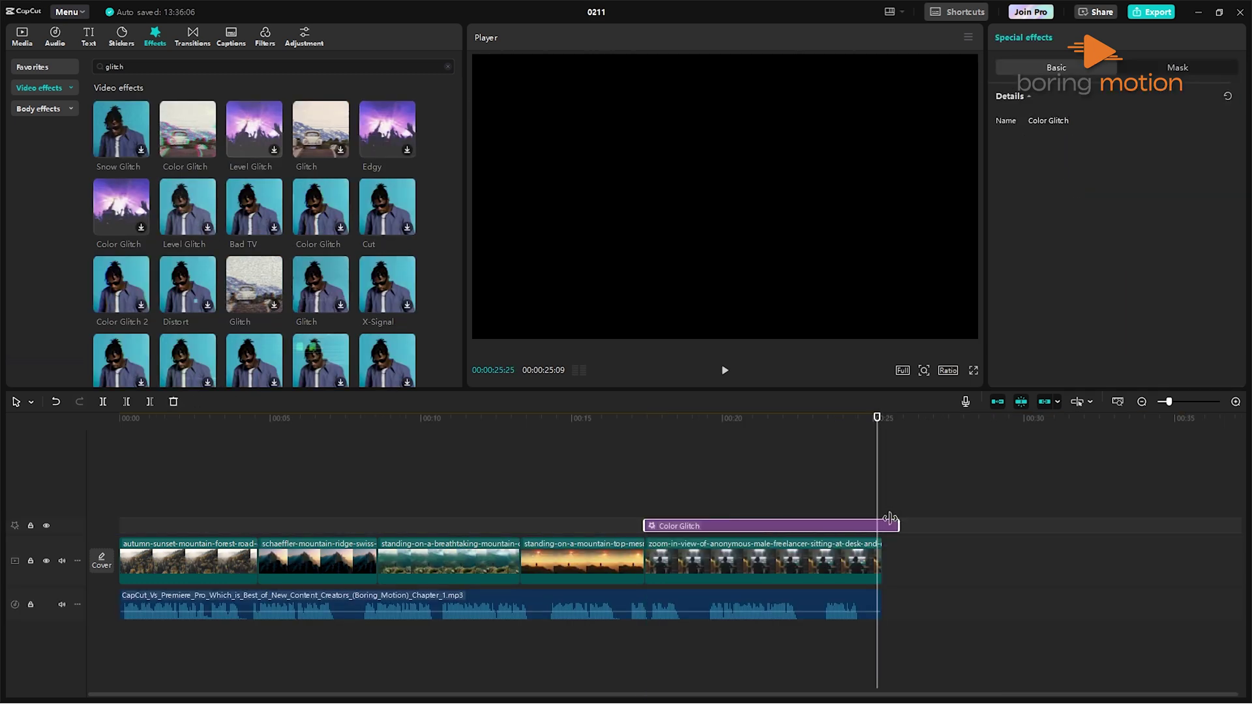
{"action": "left_click", "coordinate": [641, 418]}
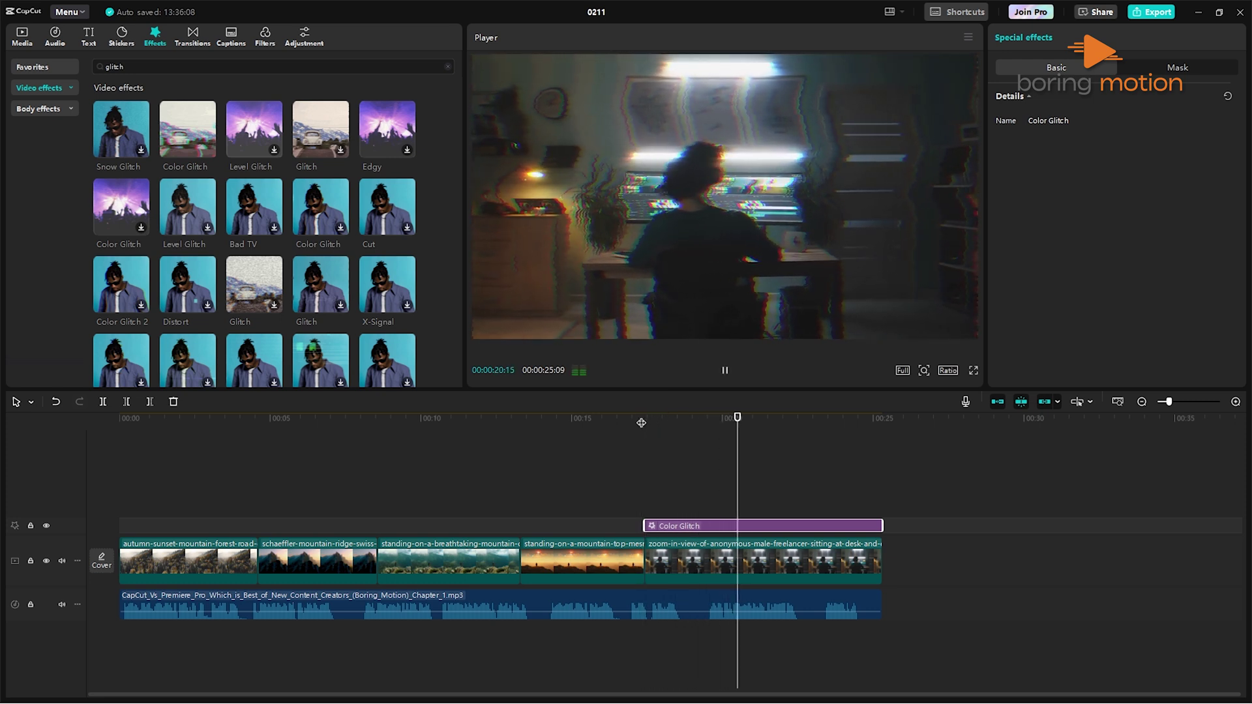
{"action": "key", "text": "Delete"}
Place the Snow Glitch effect on the track above the desk clip.
{"action": "mouse_move", "coordinate": [121, 127]}
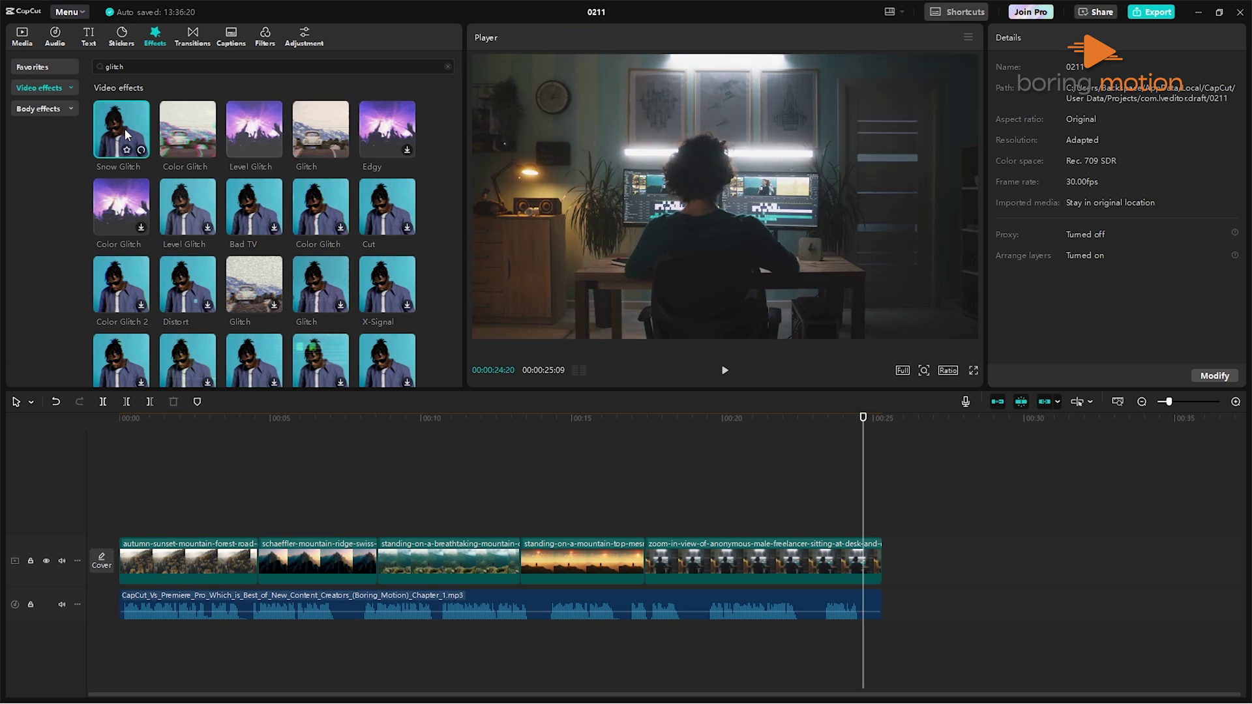
{"action": "left_click_drag", "start_coordinate": [114, 124], "coordinate": [683, 471]}
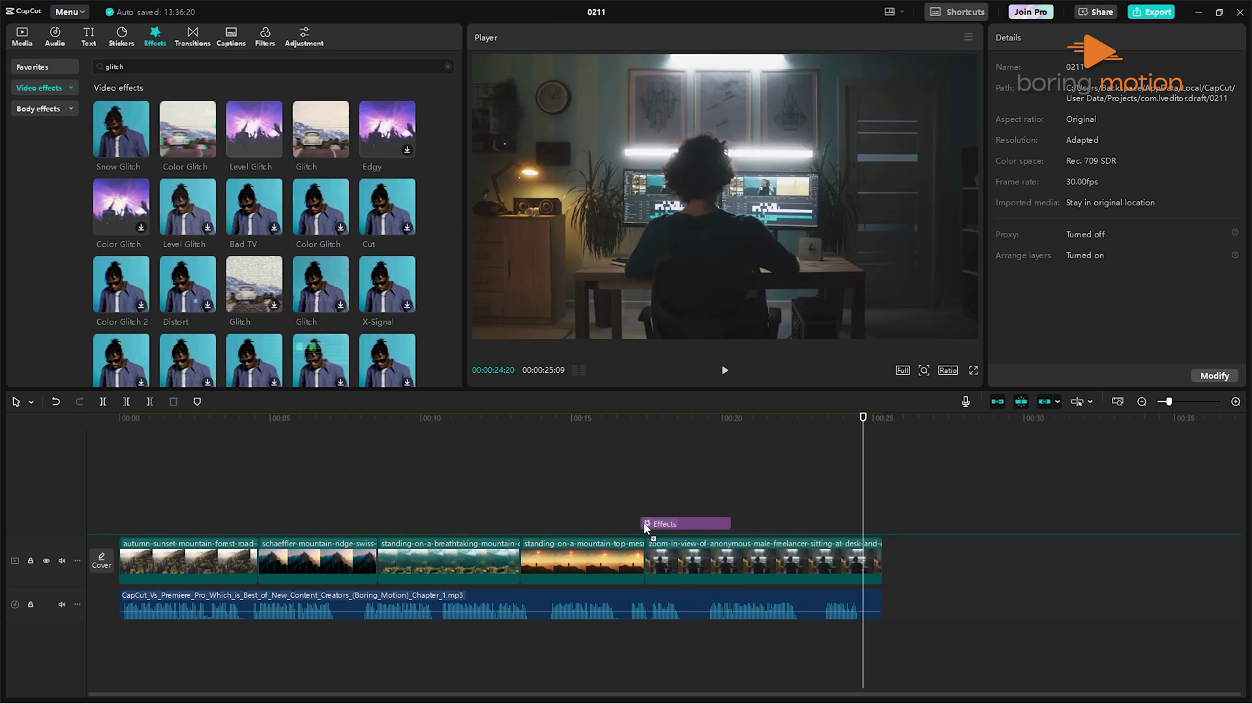
{"action": "left_click_drag", "start_coordinate": [647, 527], "coordinate": [648, 526]}
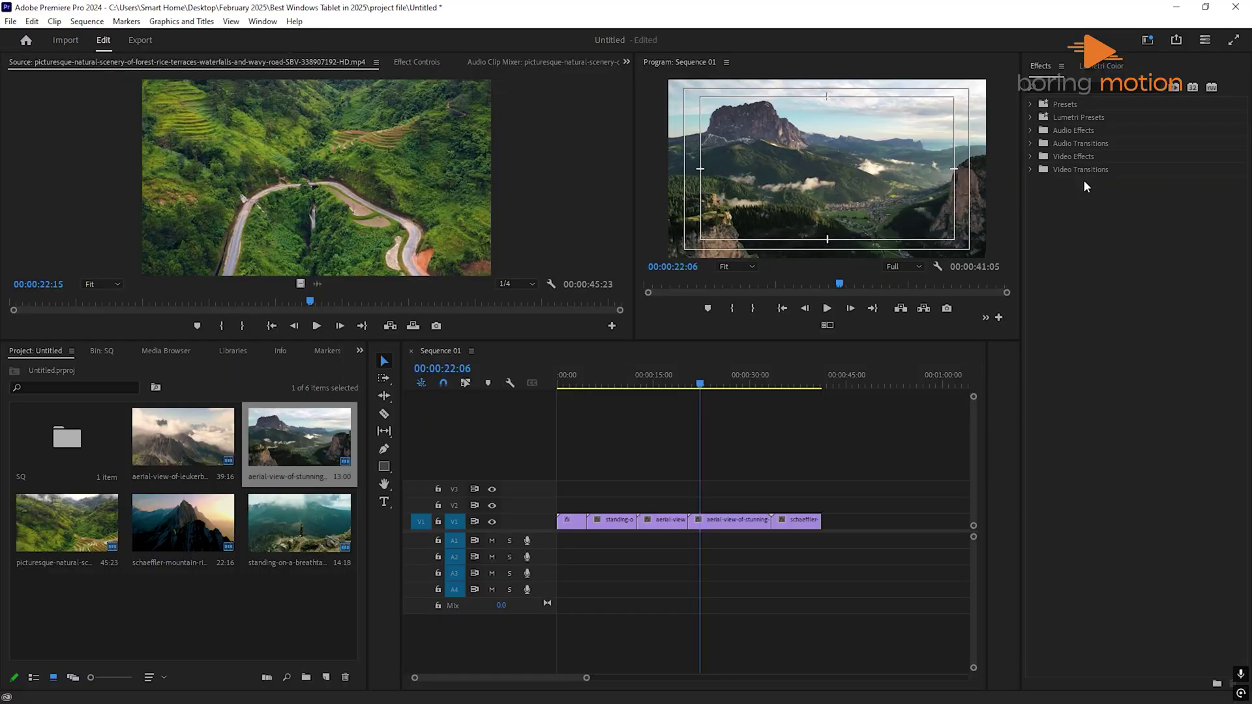
Apply a Cross Dissolve transition to the aerial-view clip and bring up its context menu.
{"action": "left_click", "coordinate": [1030, 104]}
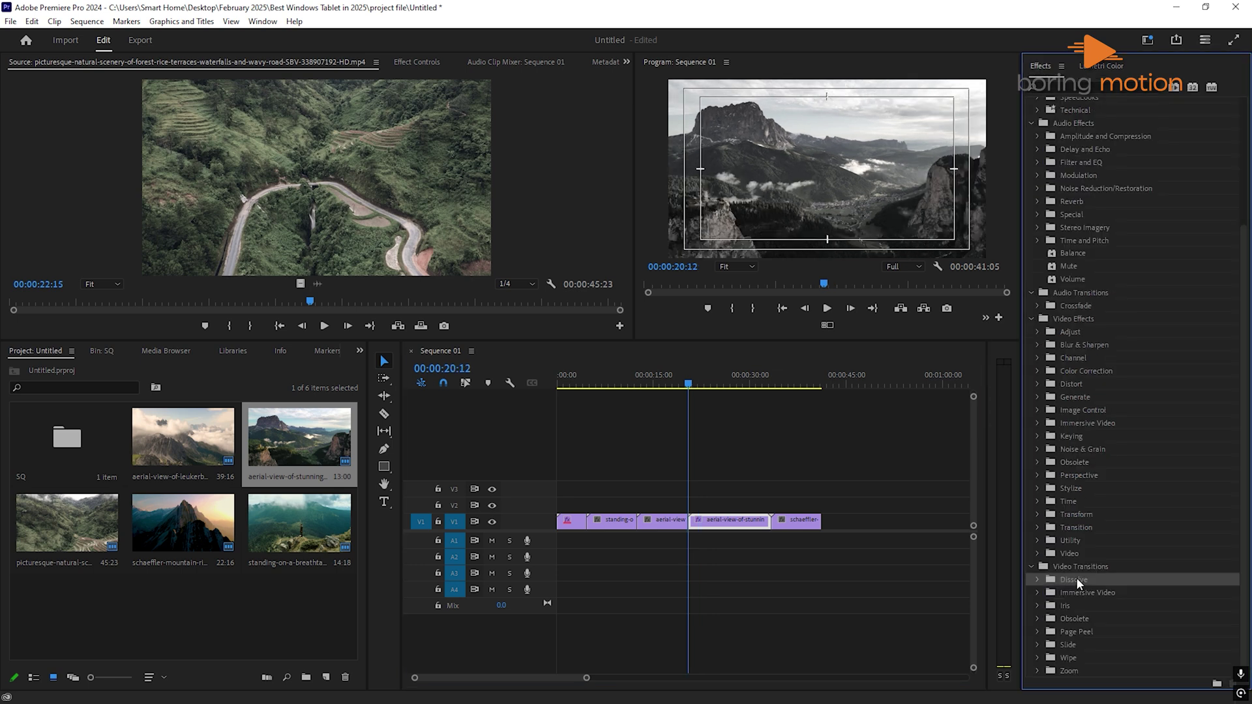
{"action": "left_click_drag", "start_coordinate": [1075, 577], "coordinate": [767, 502]}
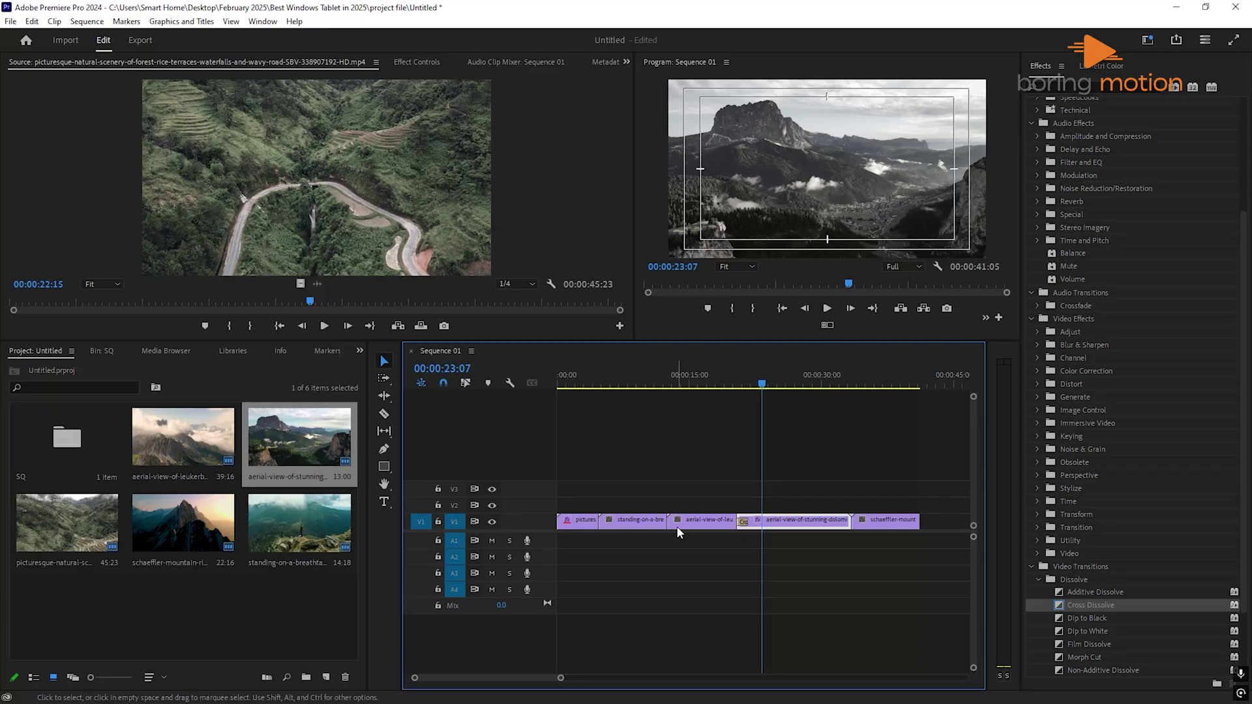
{"action": "right_click", "coordinate": [685, 519]}
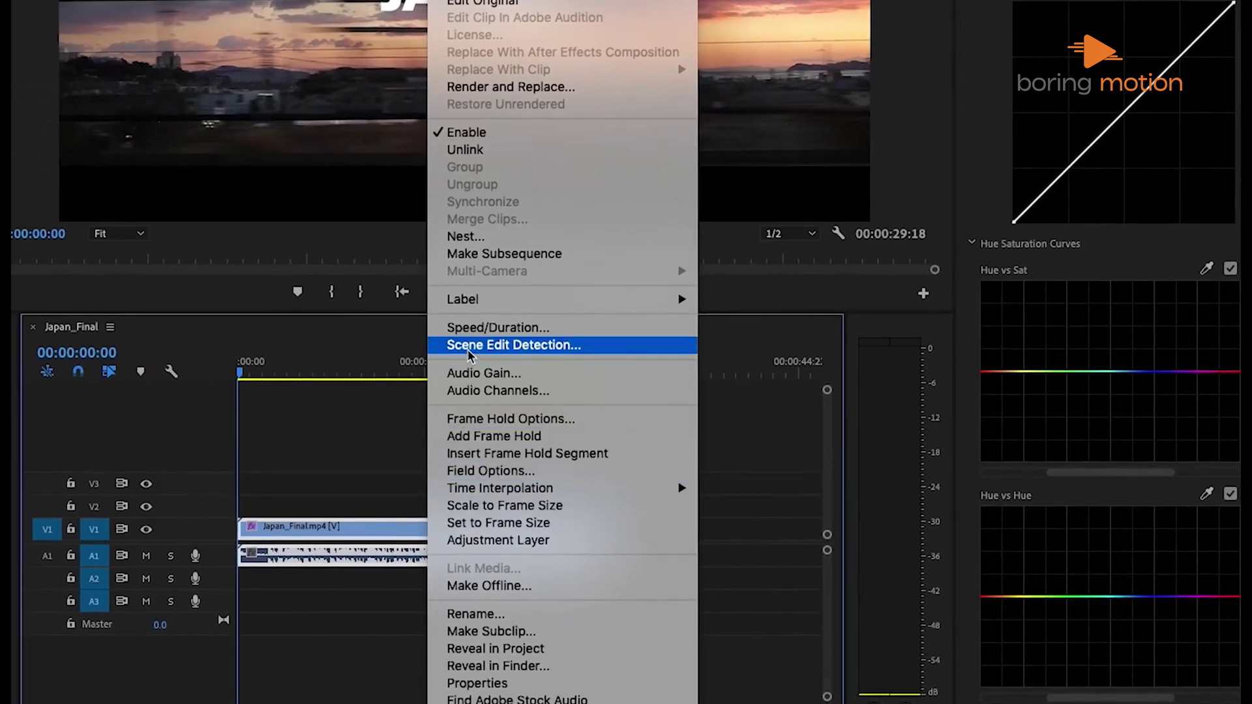
Choose Scene Edit Detection from the Japan_Final clip's context menu.
{"action": "left_click", "coordinate": [468, 345]}
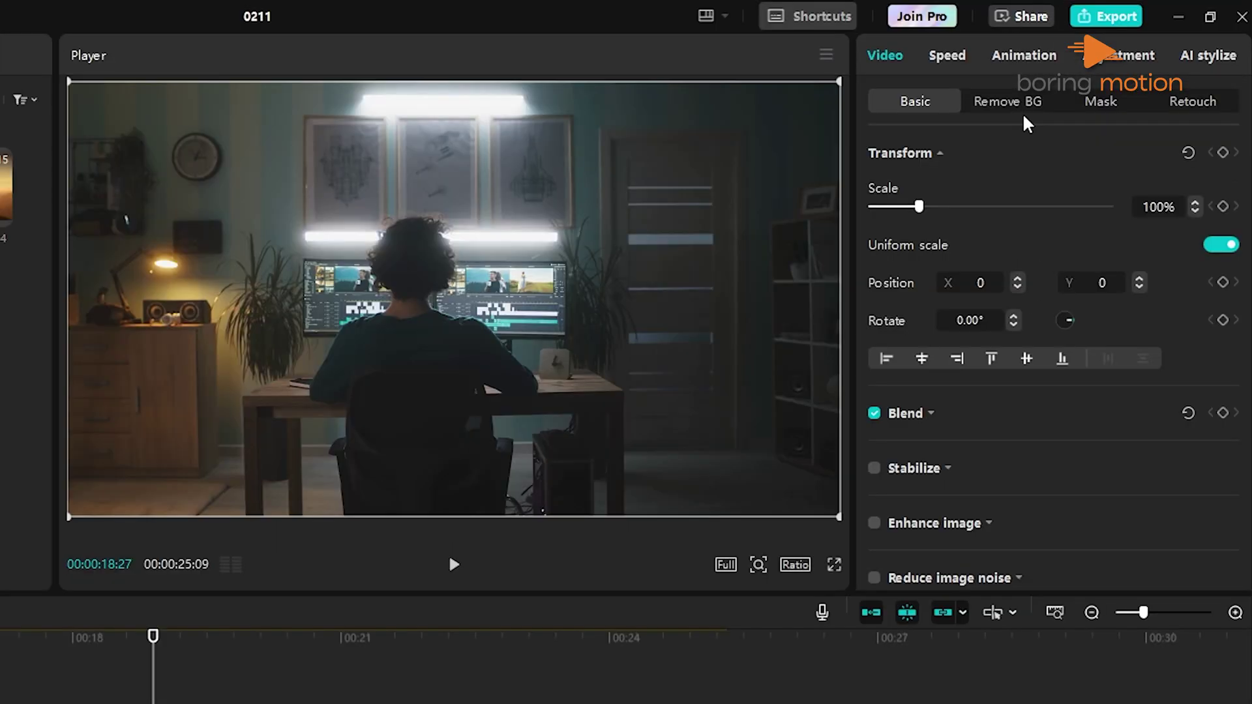
Auto-remove the desk clip's background, preview it, and speed the forest clip to 5.00x.
{"action": "left_click", "coordinate": [1024, 102]}
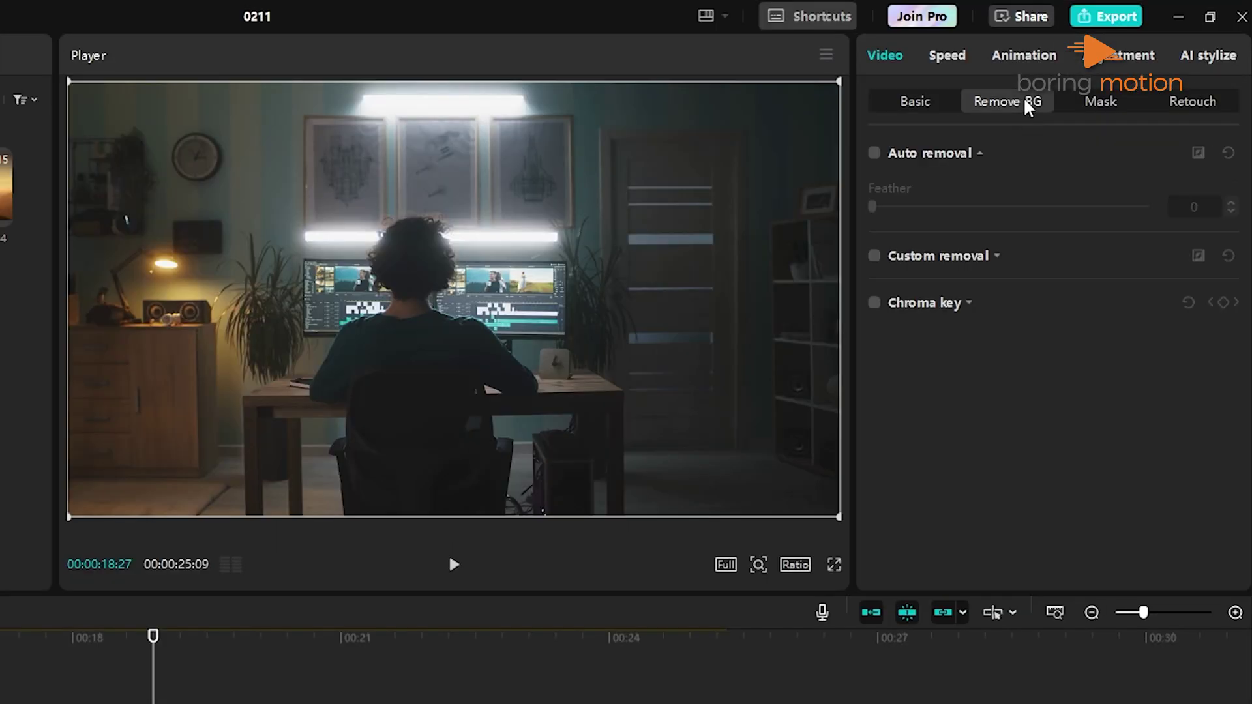
{"action": "left_click", "coordinate": [875, 152]}
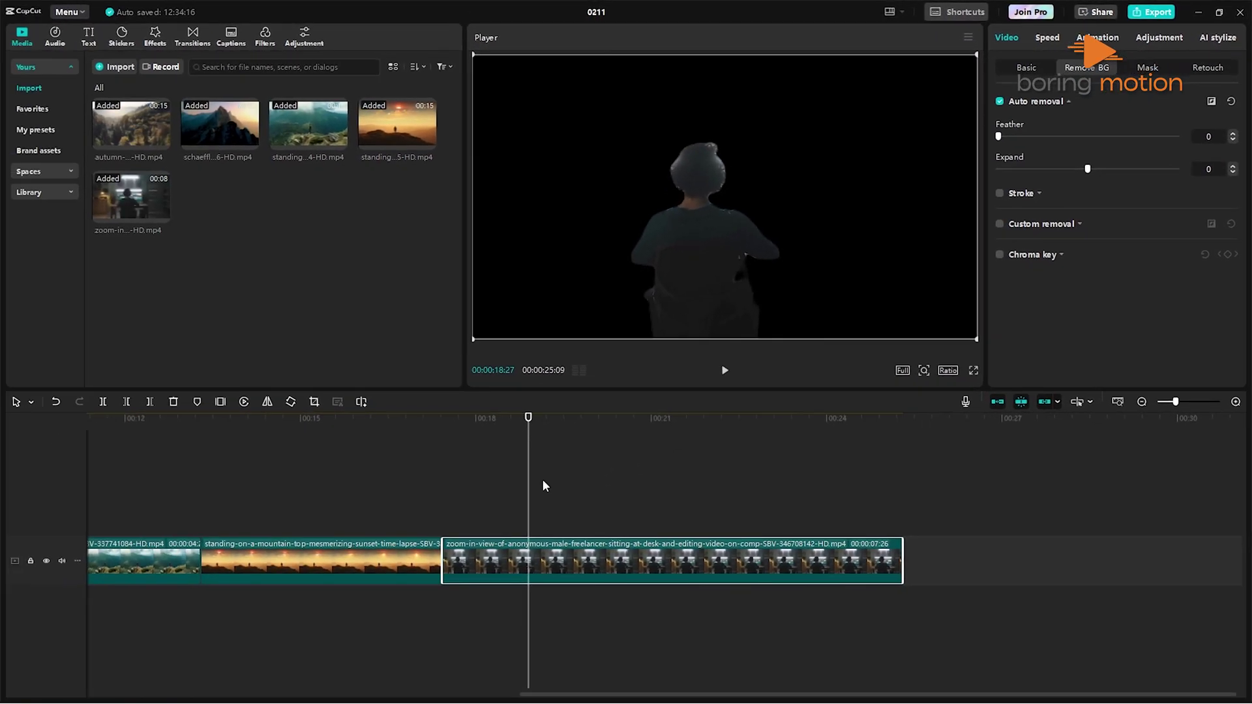
{"action": "key", "text": "space"}
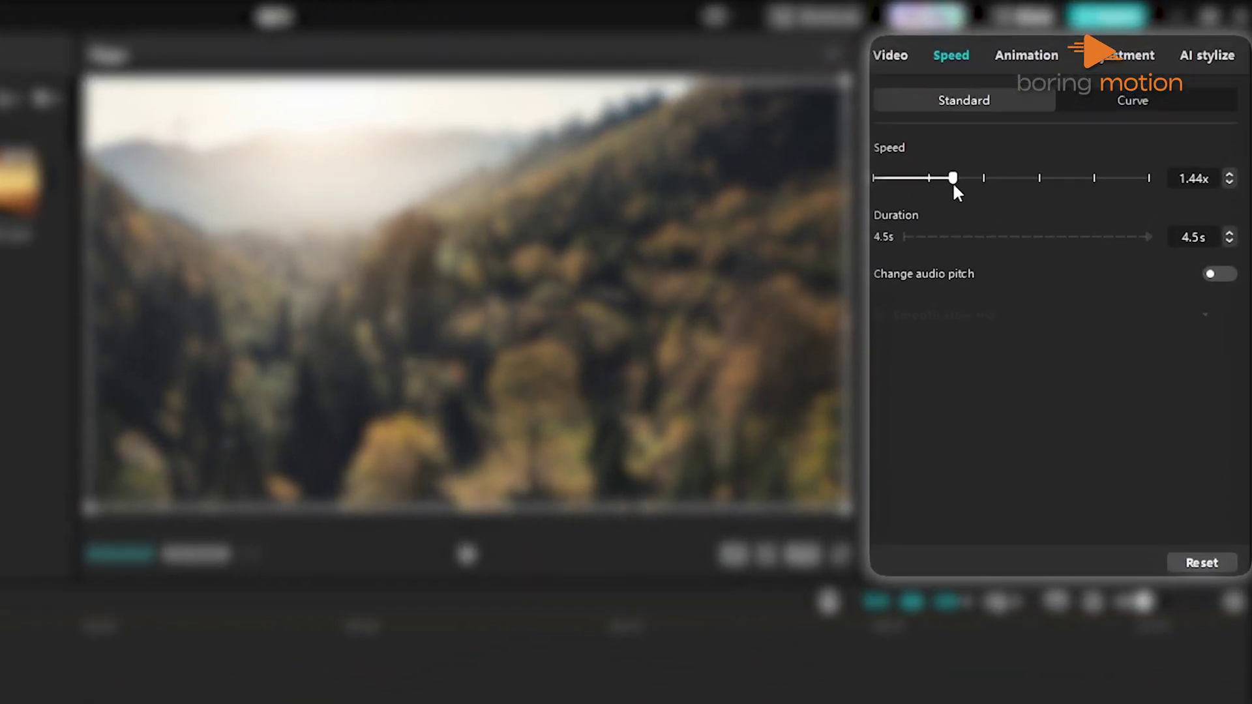
{"action": "left_click_drag", "start_coordinate": [984, 188], "coordinate": [1039, 187]}
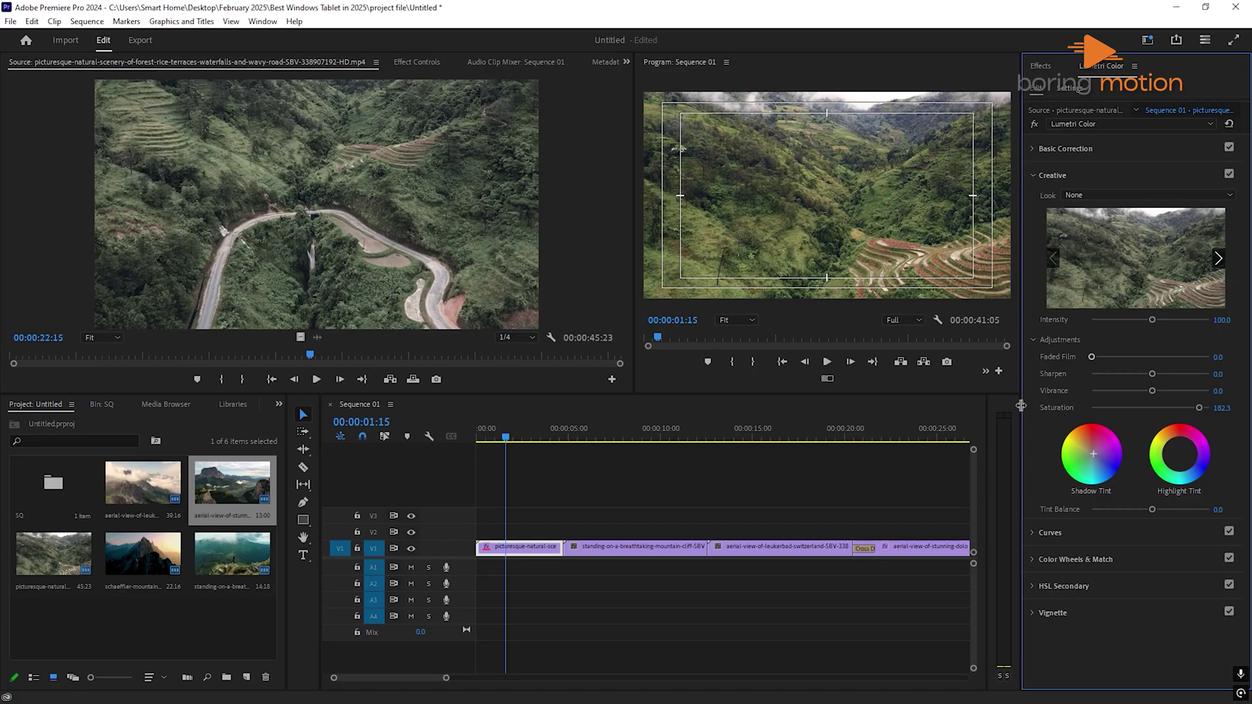
Zoom into and play the multicam sequence, then drag the hiker clip's Lumetri Shadows to -9.4.
{"action": "key", "text": "equal"}
{"action": "key", "text": "equal"}
{"action": "key", "text": "equal"}
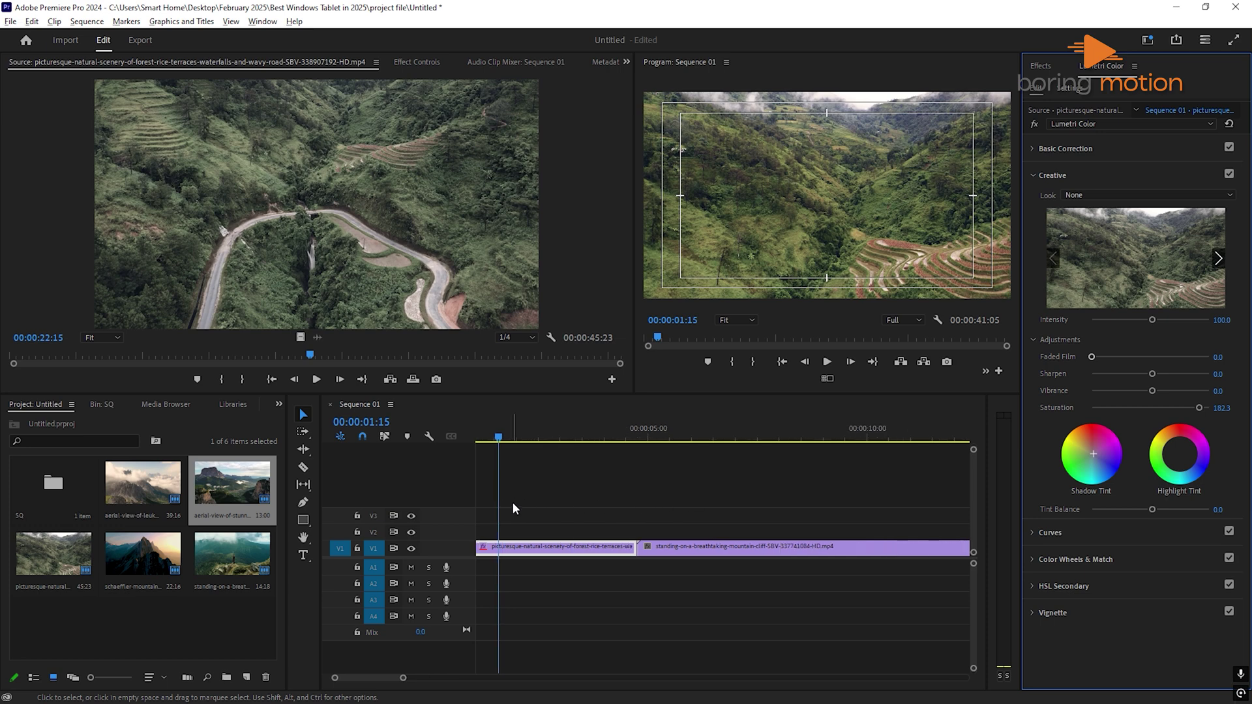
{"action": "key", "text": "equal"}
{"action": "key", "text": "equal"}
{"action": "key", "text": "equal"}
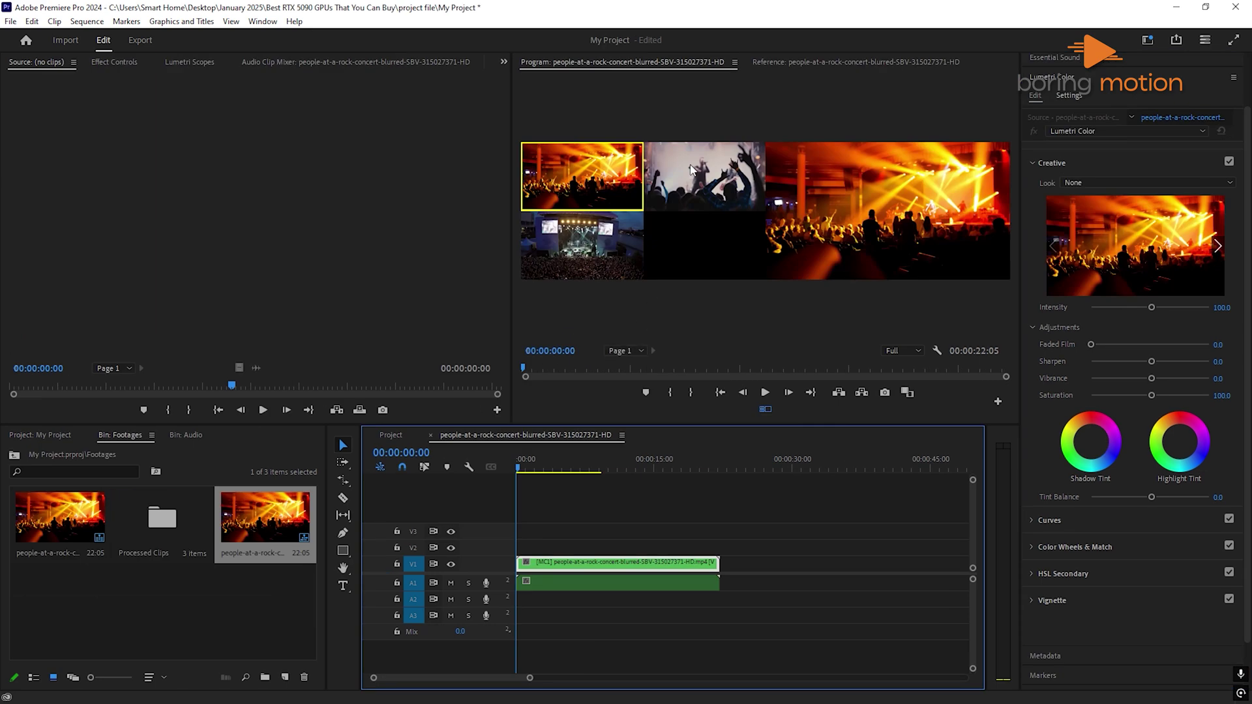
{"action": "key", "text": "space"}
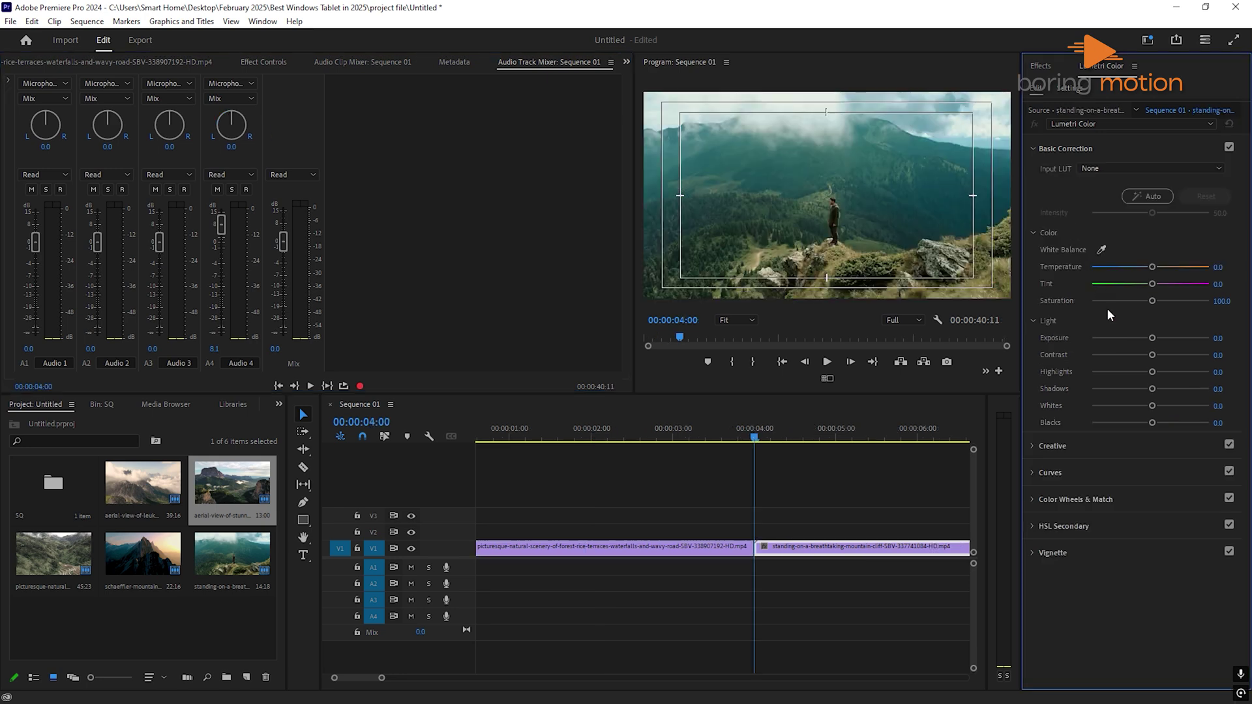
{"action": "left_click_drag", "start_coordinate": [1174, 396], "coordinate": [1147, 391]}
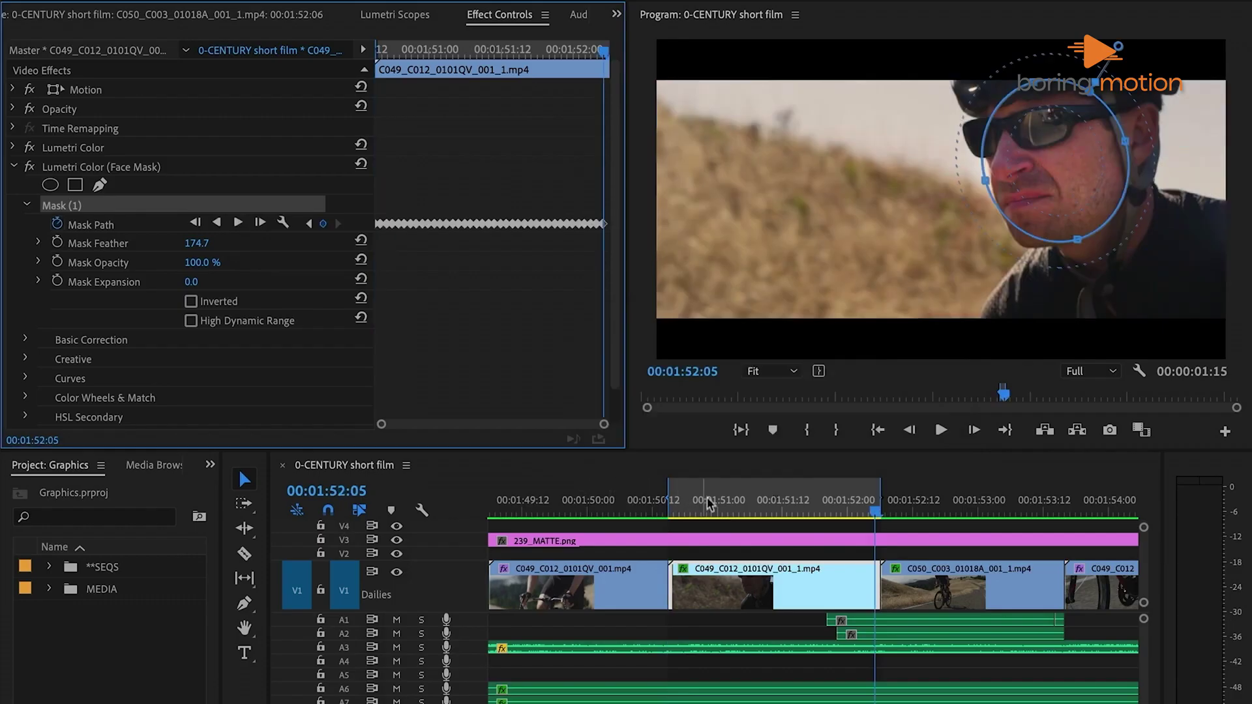
{"action": "mouse_move", "coordinate": [867, 509]}
{"action": "left_mouse_down"}
{"action": "mouse_move", "coordinate": [691, 508]}
{"action": "mouse_move", "coordinate": [875, 509]}
{"action": "left_mouse_up"}
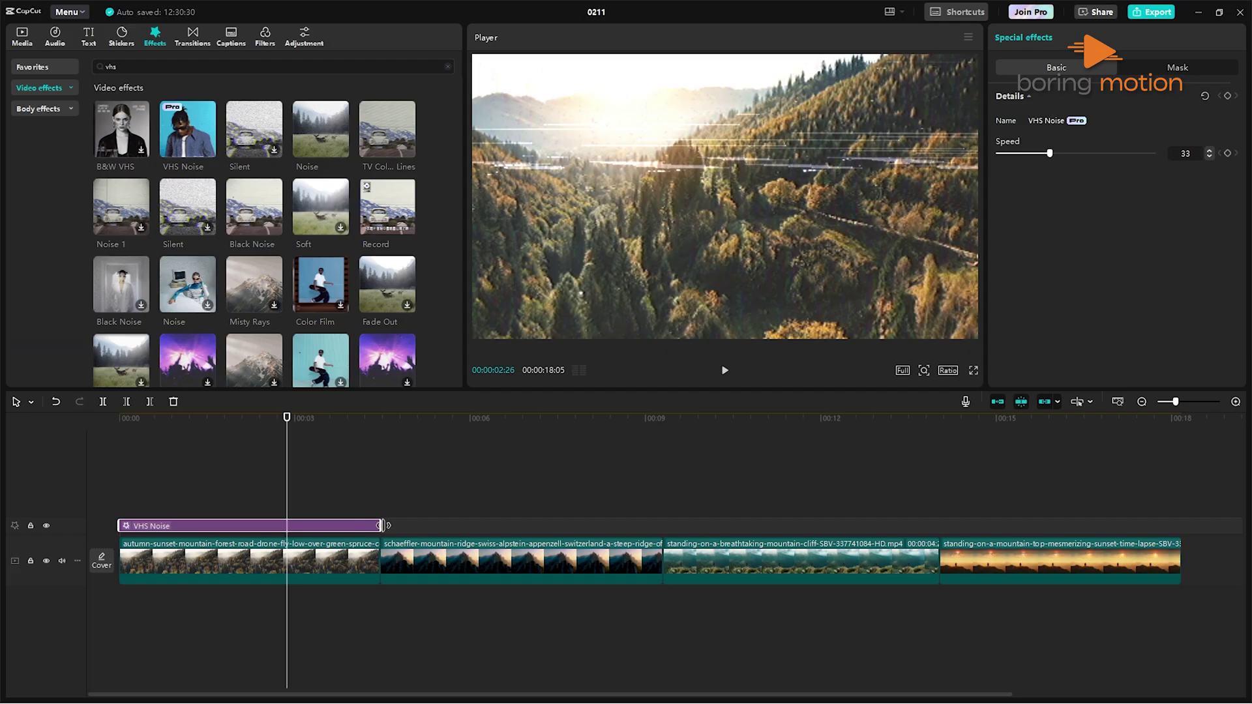
Lengthen the VHS Noise effect in CapCut to span the whole first clip.
{"action": "left_click_drag", "start_coordinate": [384, 526], "coordinate": [655, 538]}
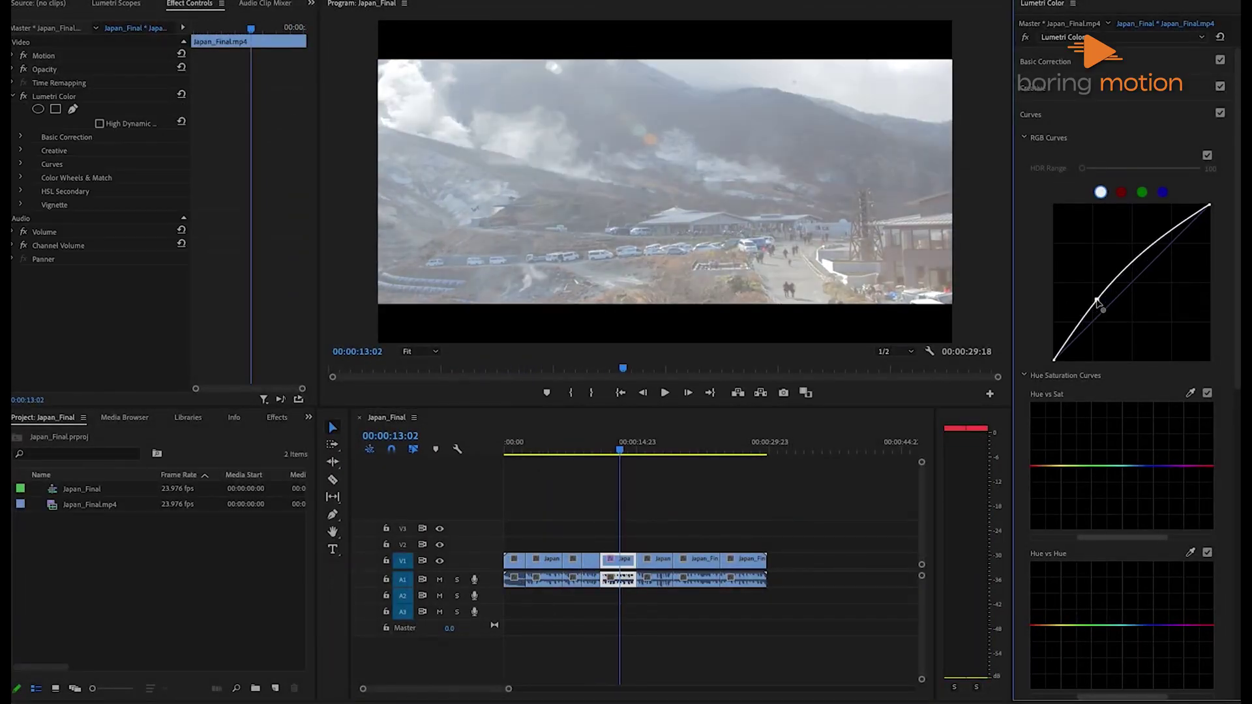
Bend the Lumetri RGB curve to adjust the Japan clip in Premiere Pro.
{"action": "left_click_drag", "start_coordinate": [1122, 310], "coordinate": [1116, 317]}
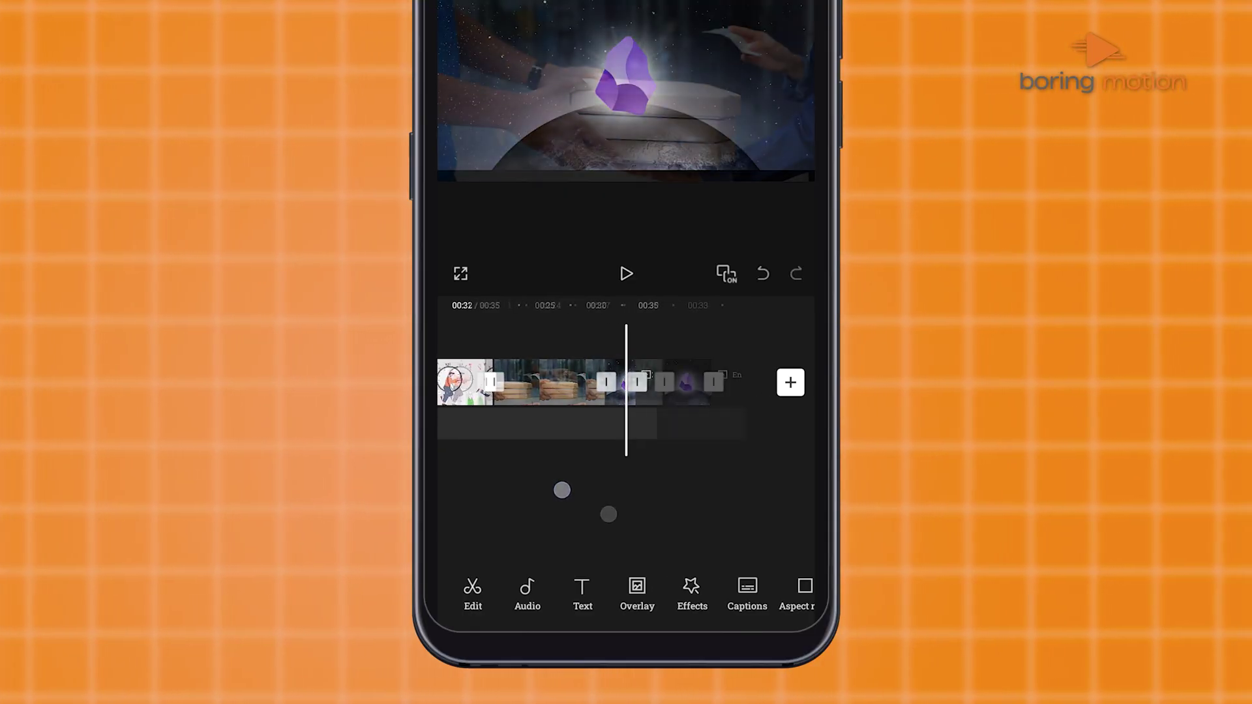
Drag a clip earlier in the mobile timeline, then open the Effects library and swipe through it.
{"action": "left_click_drag", "start_coordinate": [584, 379], "coordinate": [517, 369]}
{"action": "left_click_drag", "start_coordinate": [759, 470], "coordinate": [618, 491]}
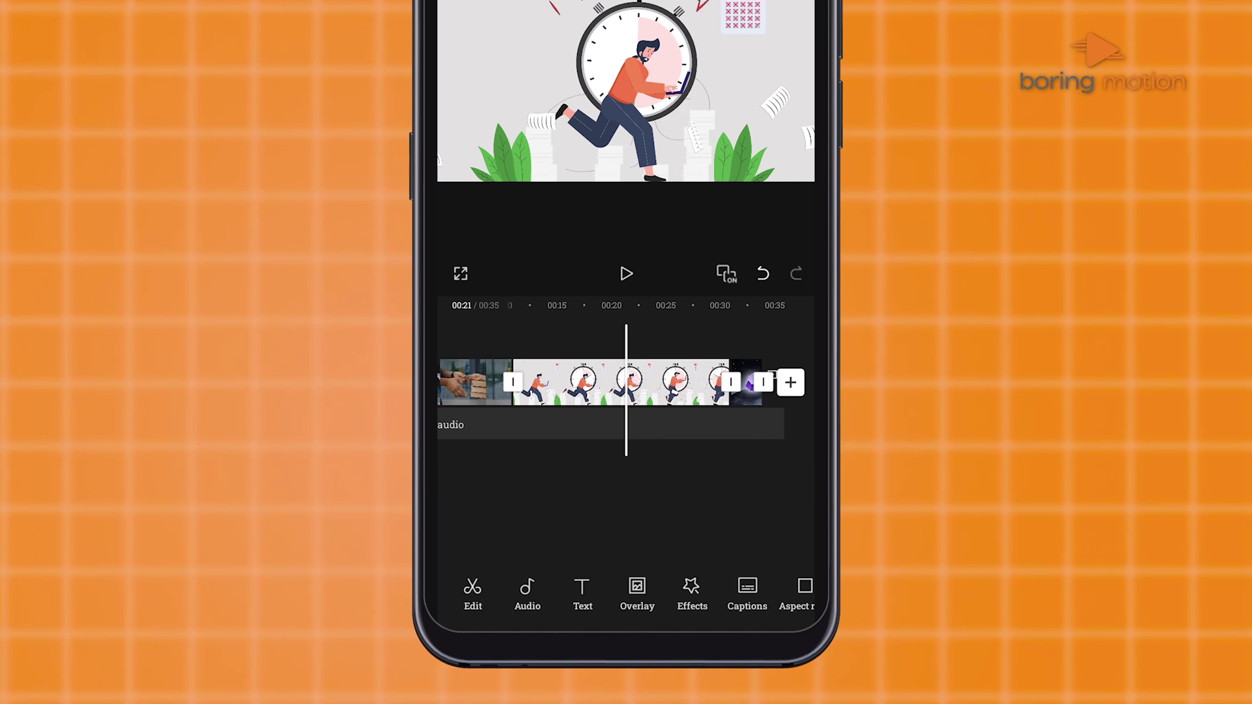
{"action": "left_click_drag", "start_coordinate": [658, 511], "coordinate": [556, 511]}
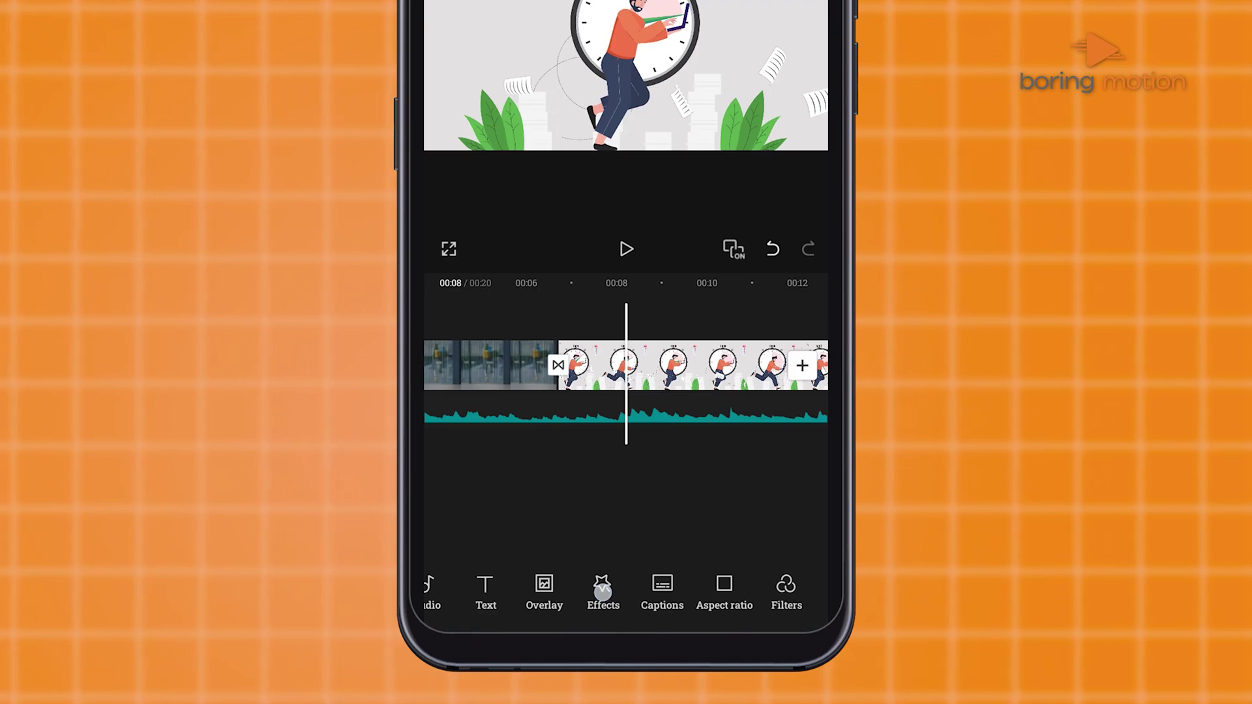
{"action": "left_click", "coordinate": [603, 591]}
{"action": "left_click_drag", "start_coordinate": [710, 339], "coordinate": [587, 339]}
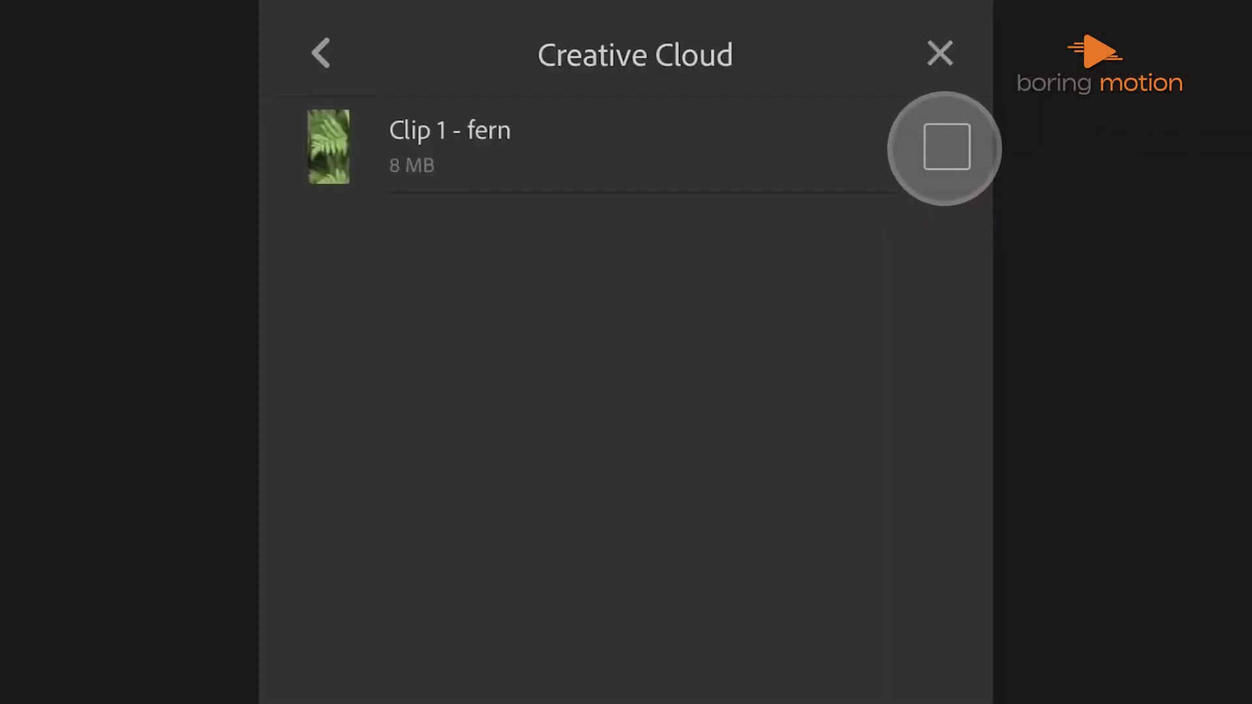
Add the fern clip to the timeline and move it ahead of the face clip.
{"action": "left_click", "coordinate": [947, 147]}
{"action": "left_click", "coordinate": [750, 664]}
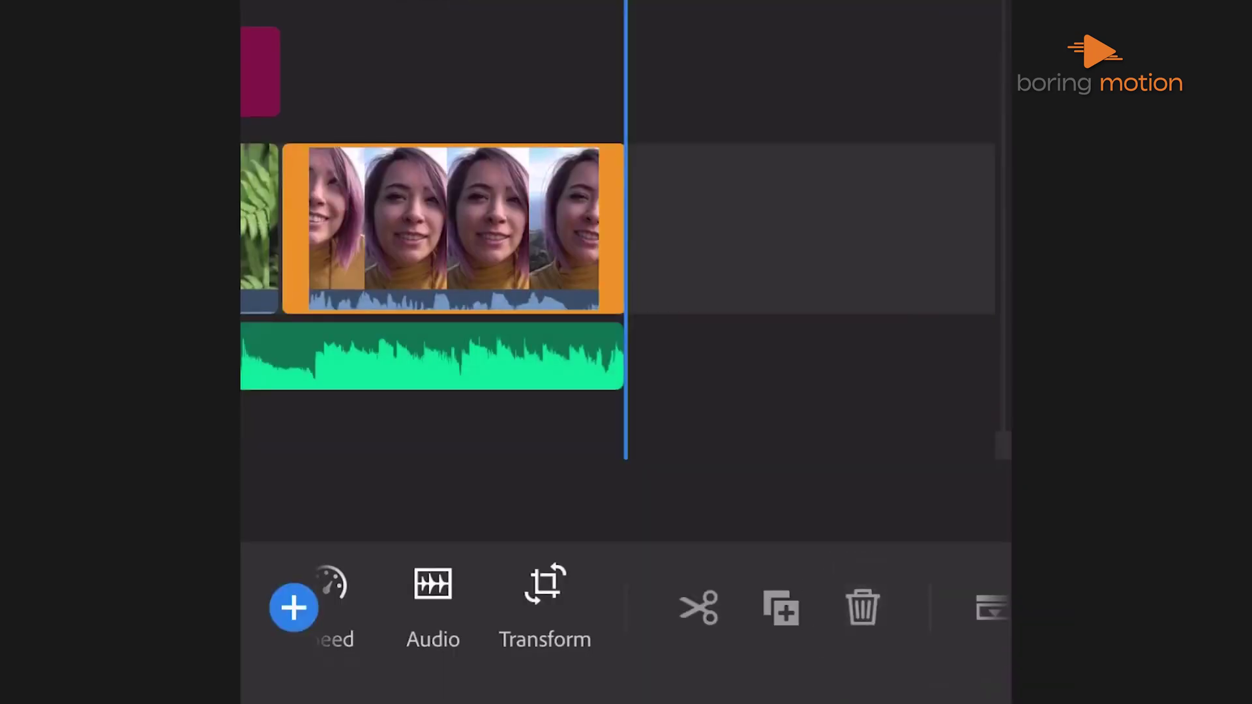
{"action": "left_click_drag", "start_coordinate": [467, 451], "coordinate": [819, 452]}
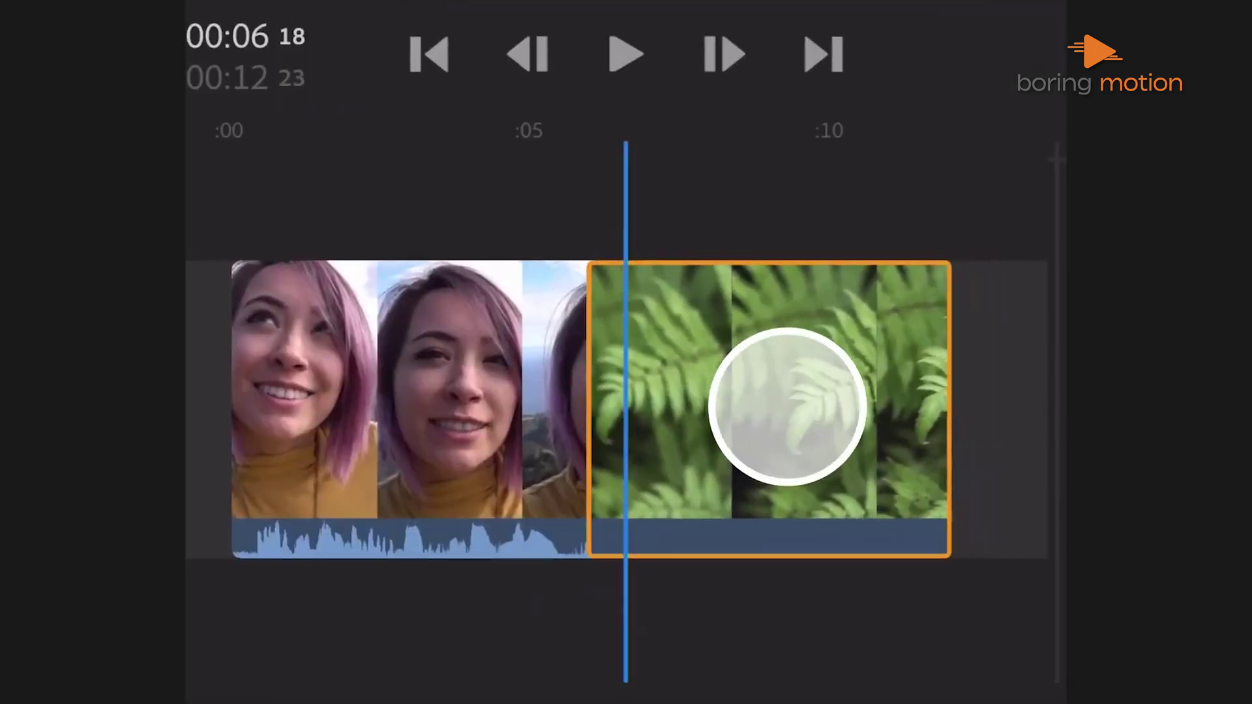
{"action": "left_click_drag", "start_coordinate": [786, 406], "coordinate": [439, 405]}
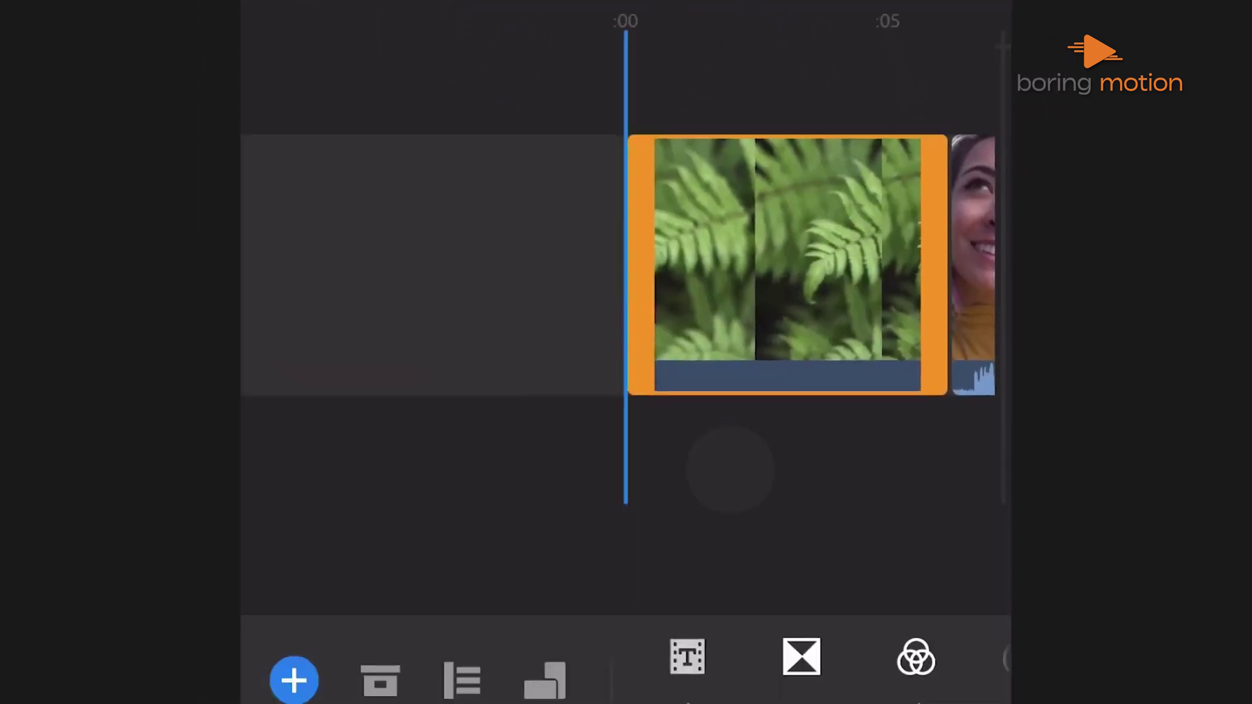
Add a Basic Default Title reading EVENING HIKE over the fern clip.
{"action": "left_click", "coordinate": [698, 566]}
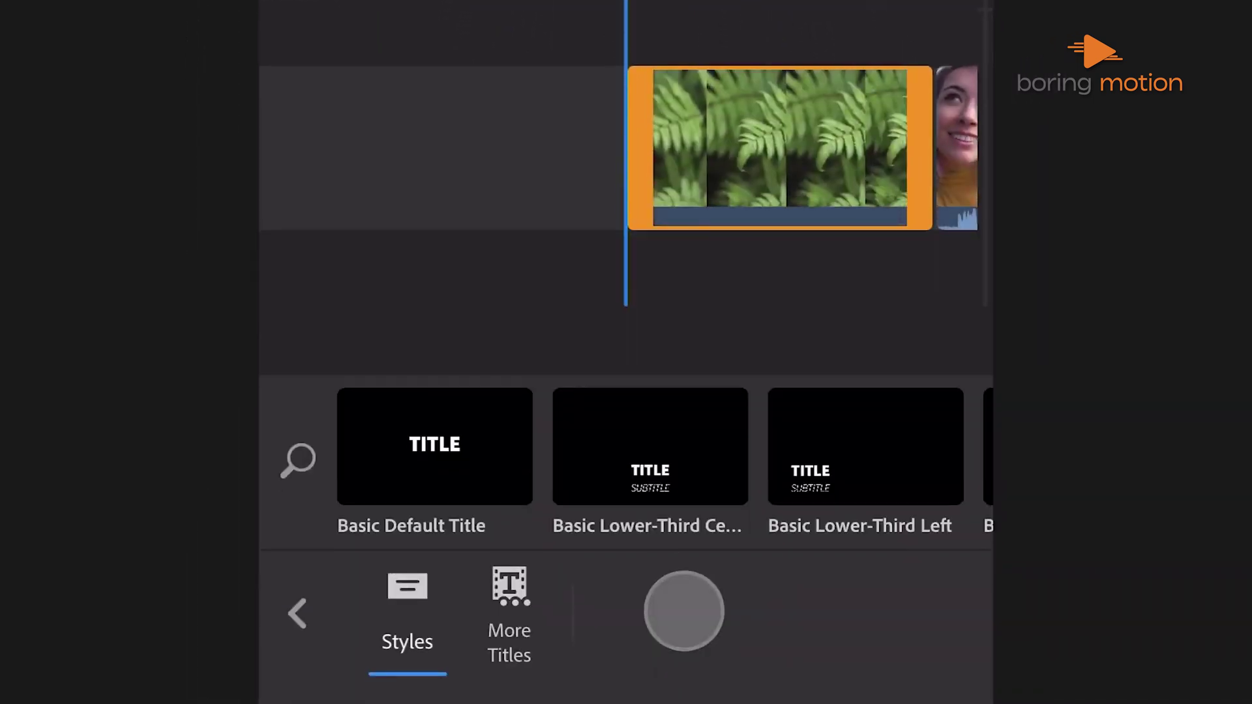
{"action": "left_click", "coordinate": [476, 472]}
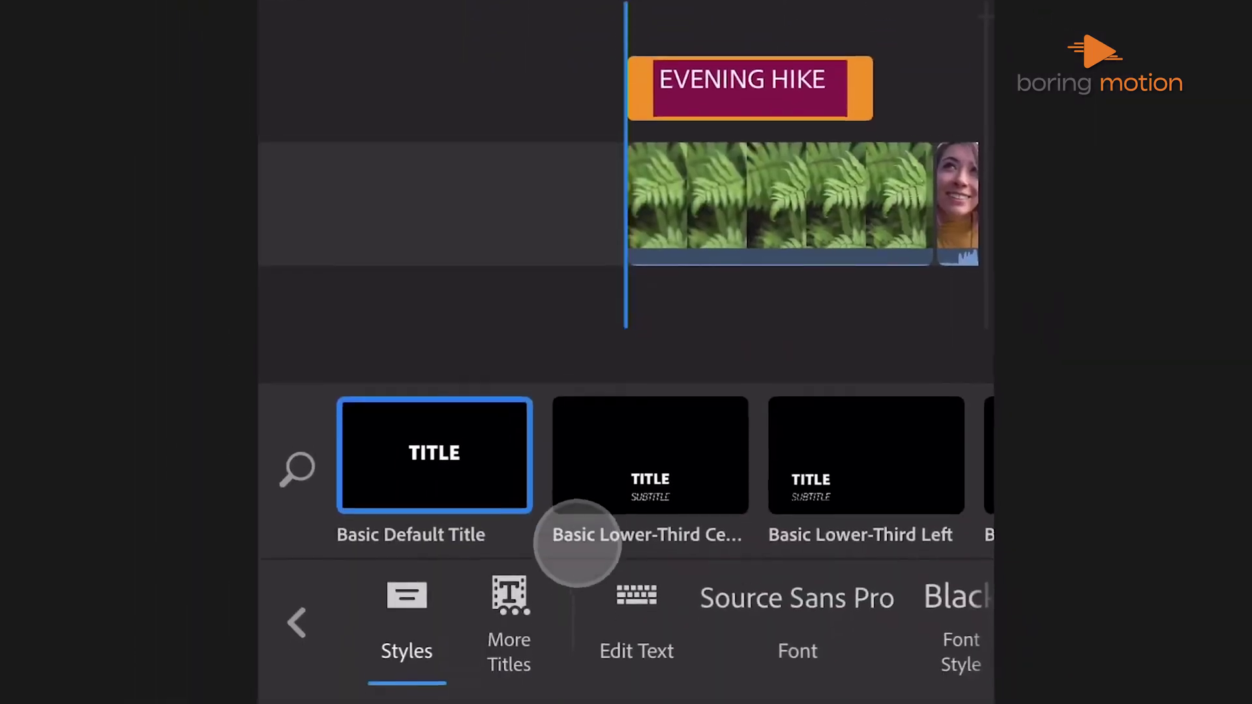
{"action": "left_click_drag", "start_coordinate": [573, 539], "coordinate": [394, 567]}
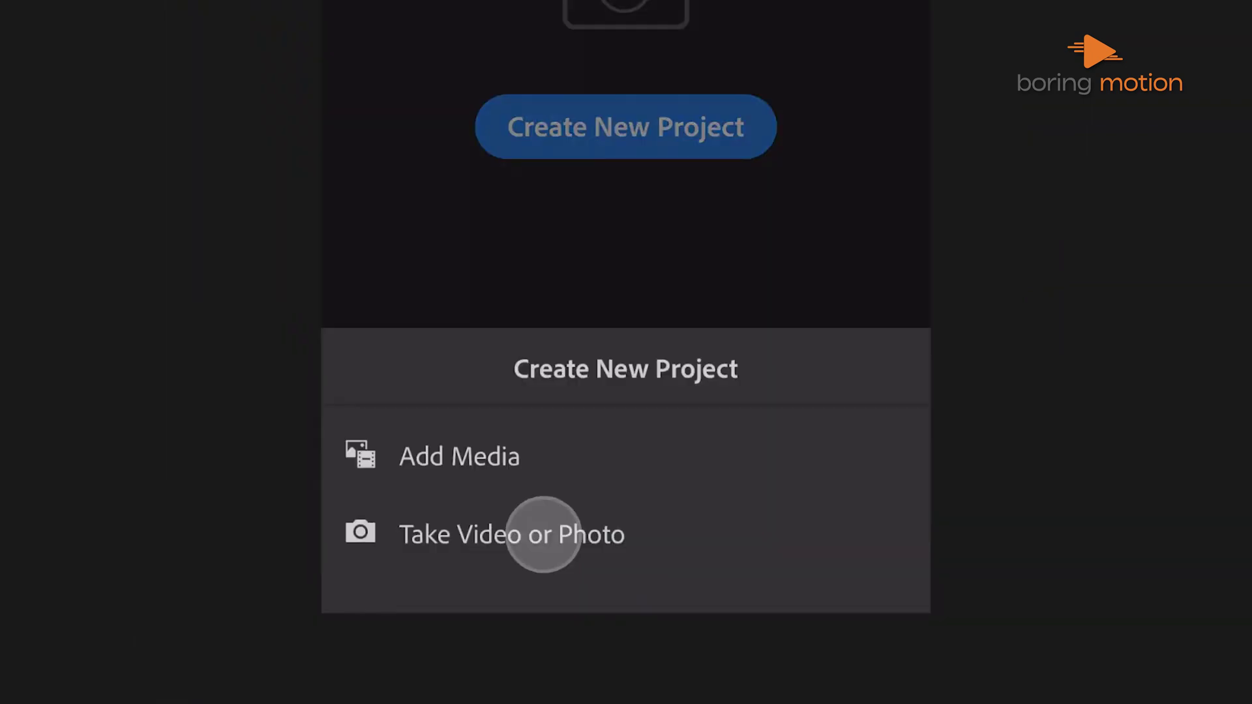
Record a new selfie clip with Take Video, then export for sharing.
{"action": "left_click", "coordinate": [542, 530]}
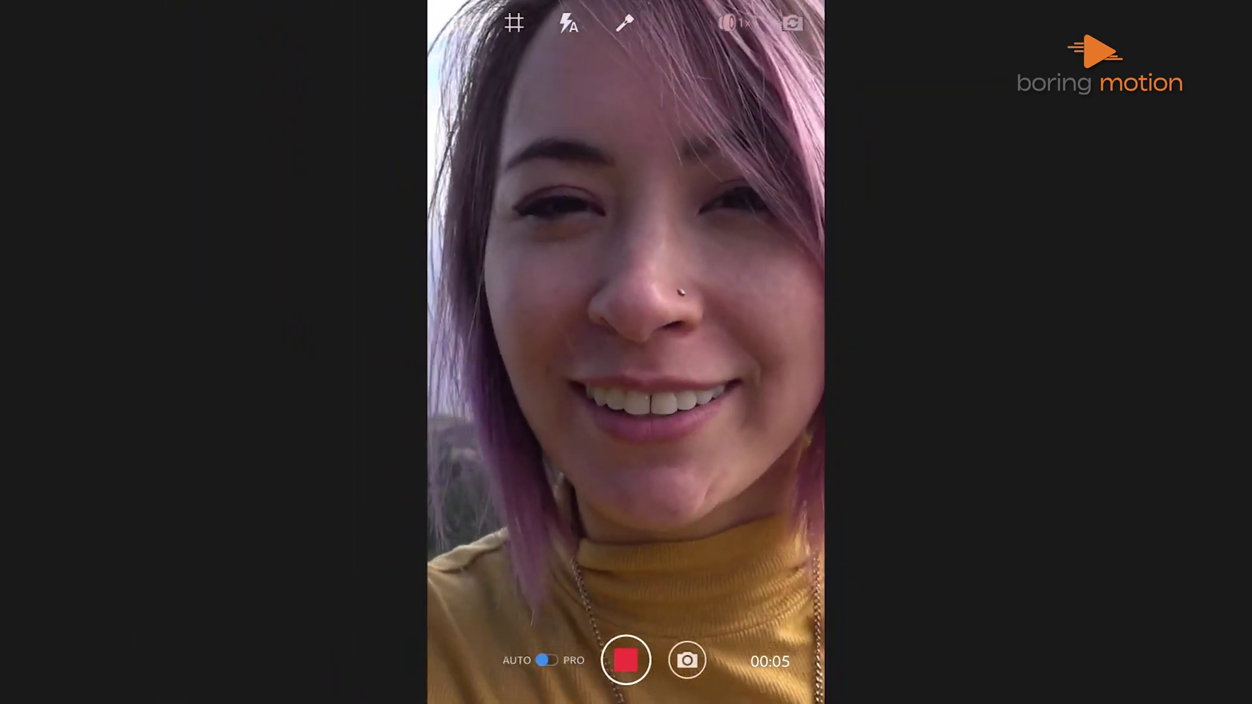
{"action": "left_click", "coordinate": [625, 659]}
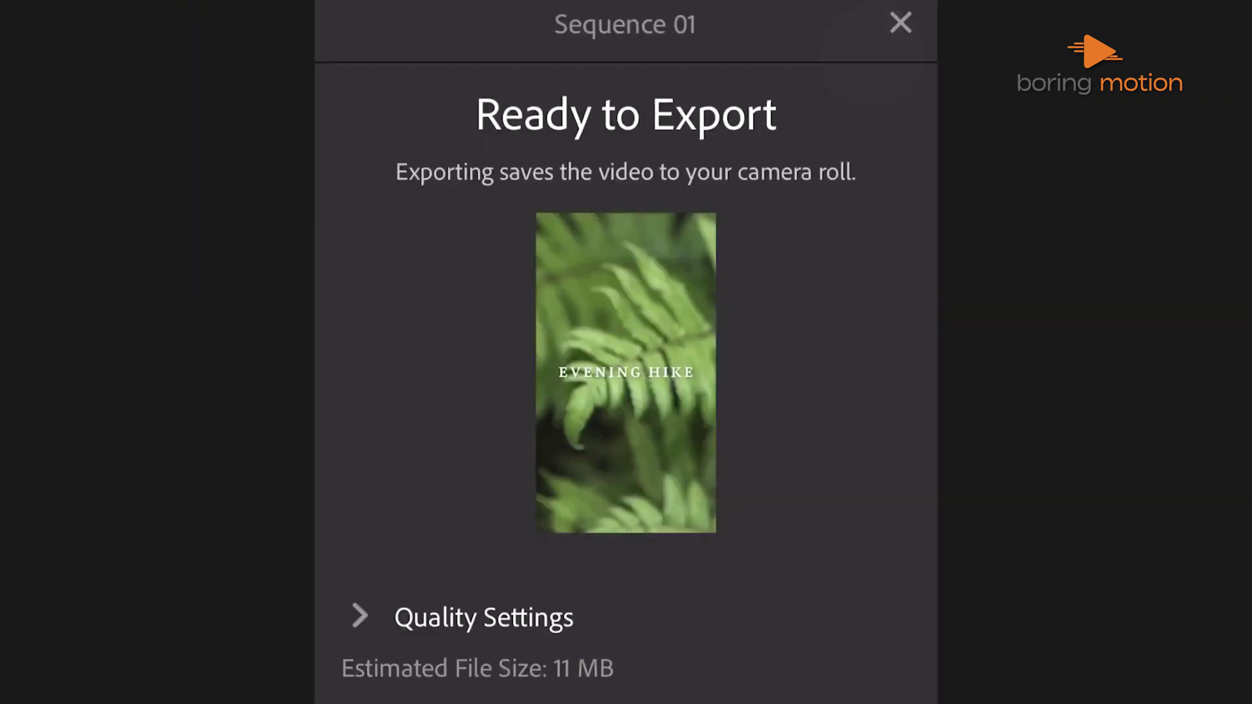
{"action": "left_click", "coordinate": [626, 559]}
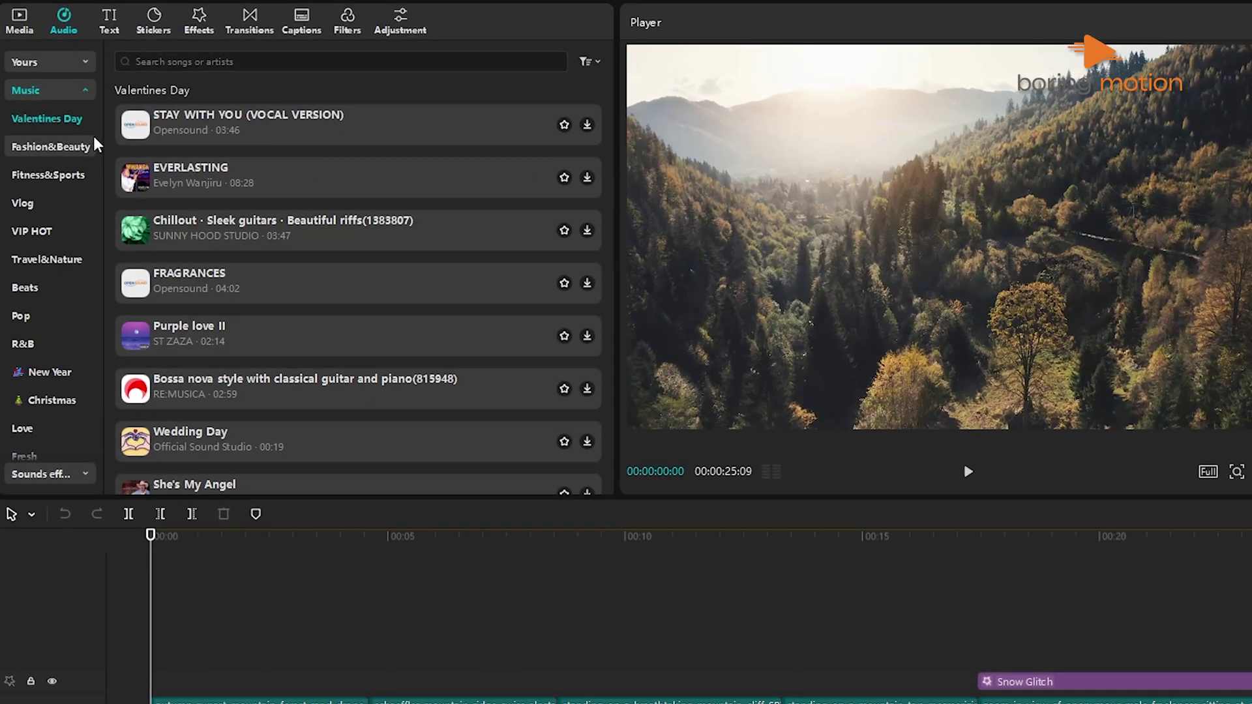
Scroll the desktop Music categories, then swipe up through Recommended songs on mobile.
{"action": "scroll", "coordinate": [94, 144], "scroll_direction": "down", "scroll_amount": 3}
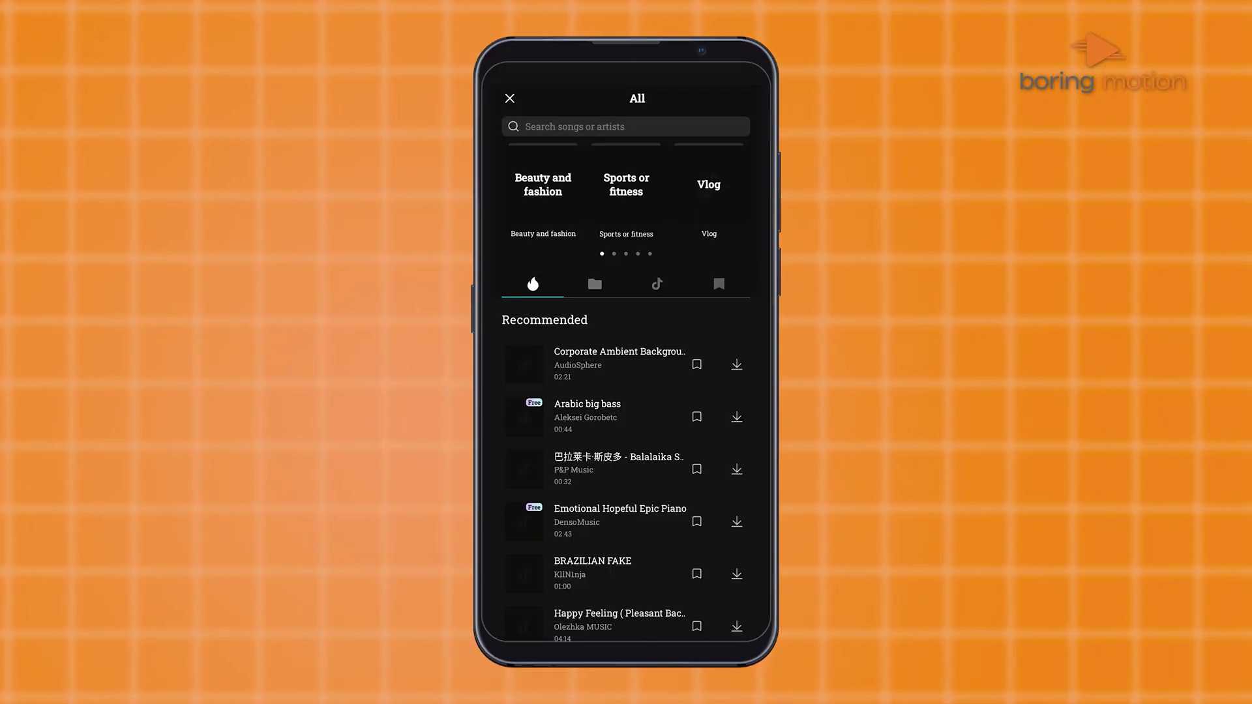
{"action": "left_click_drag", "start_coordinate": [721, 381], "coordinate": [717, 289]}
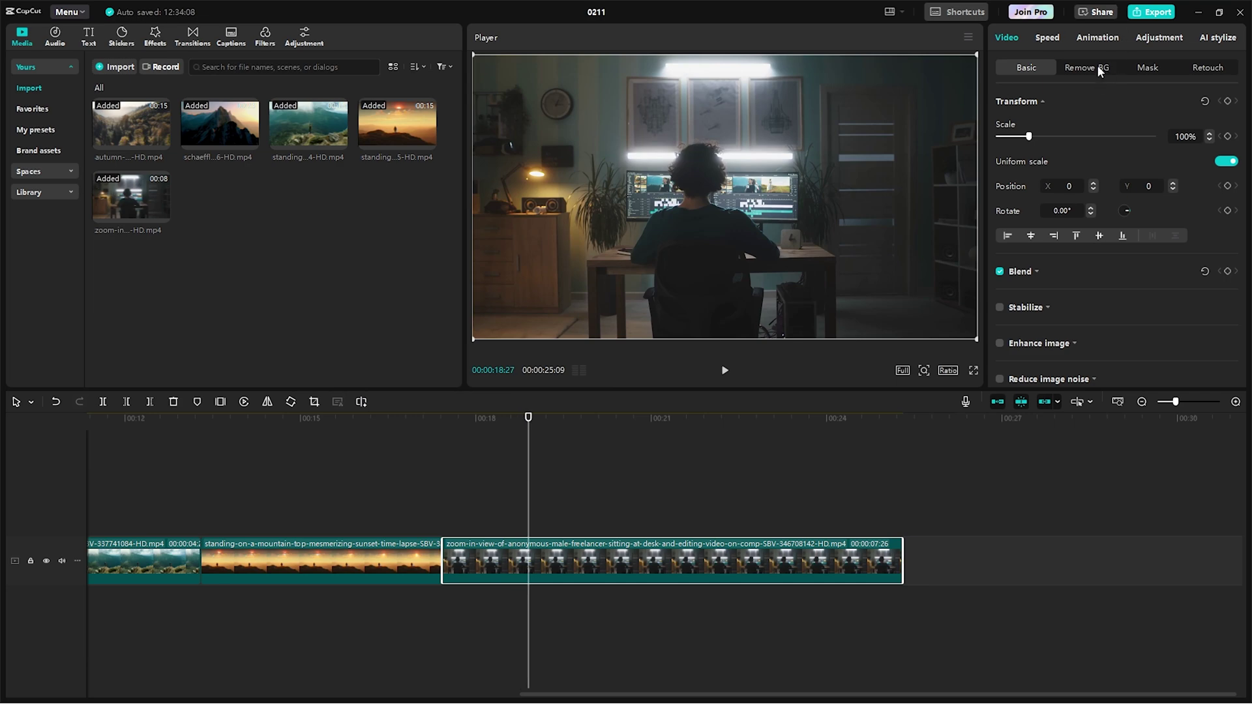
Auto-remove the desk clip's background, move playback to about one second, and open the filter settings.
{"action": "left_click", "coordinate": [1100, 69]}
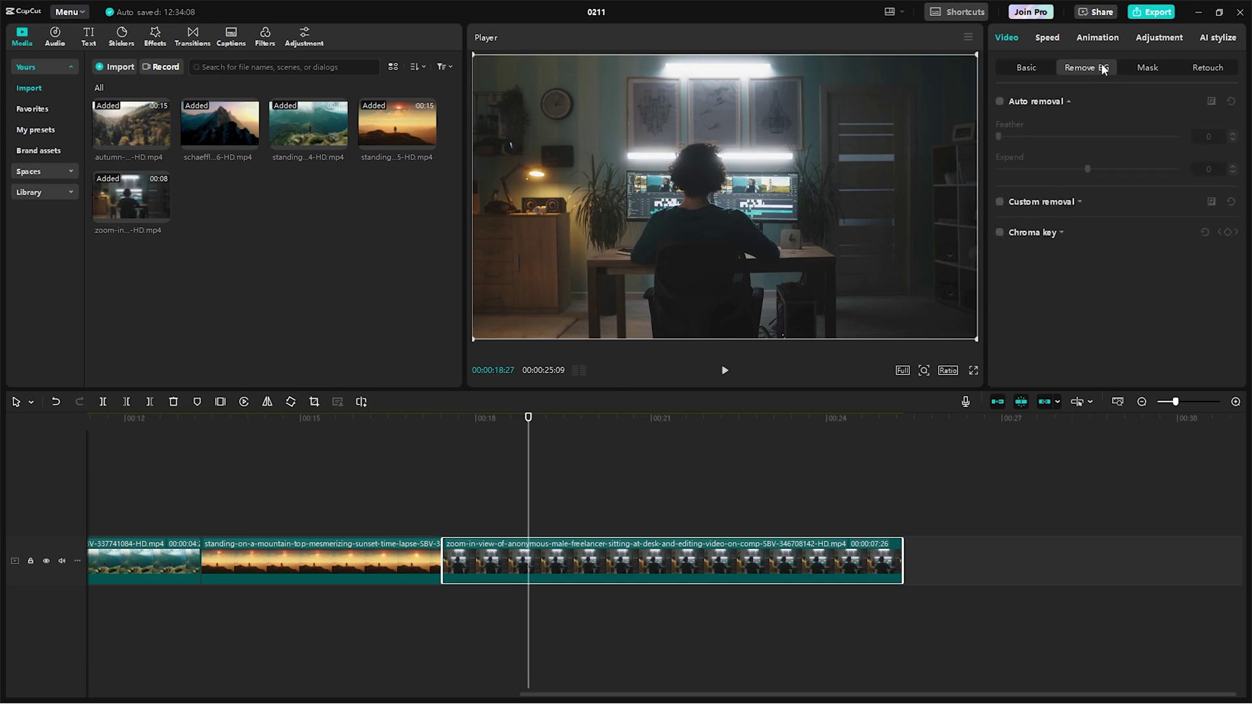
{"action": "left_click", "coordinate": [1000, 101]}
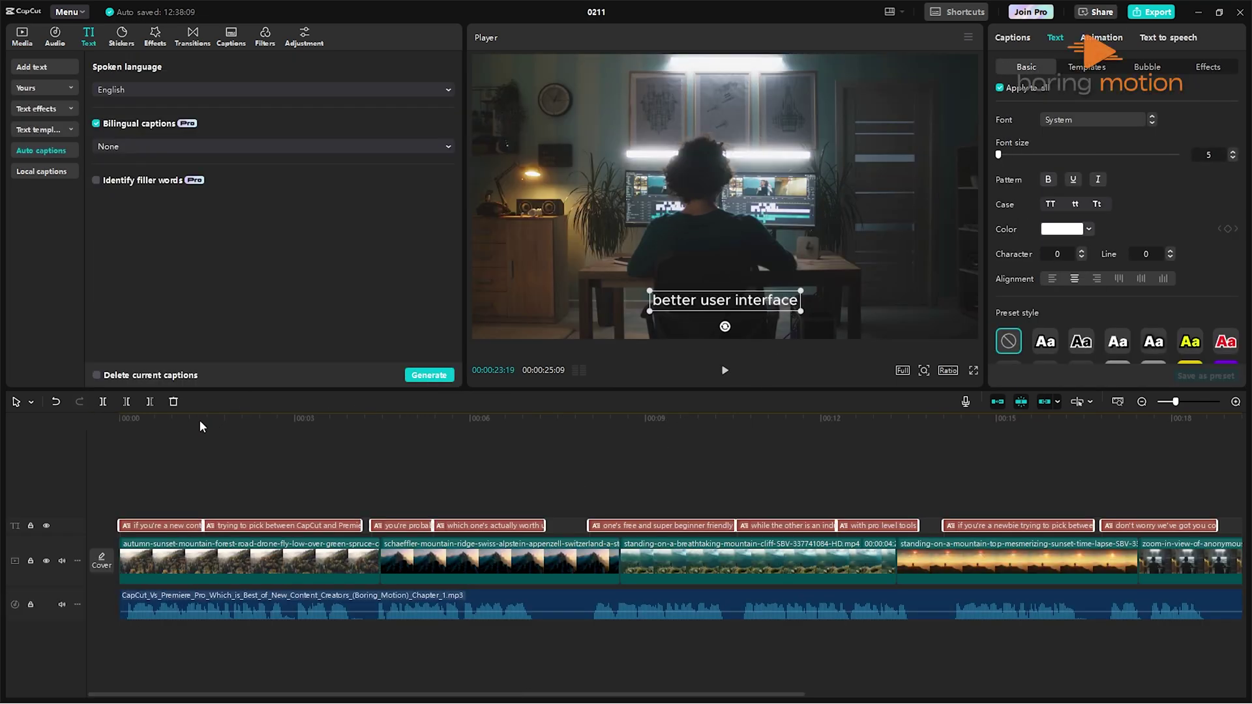
{"action": "left_click", "coordinate": [180, 432]}
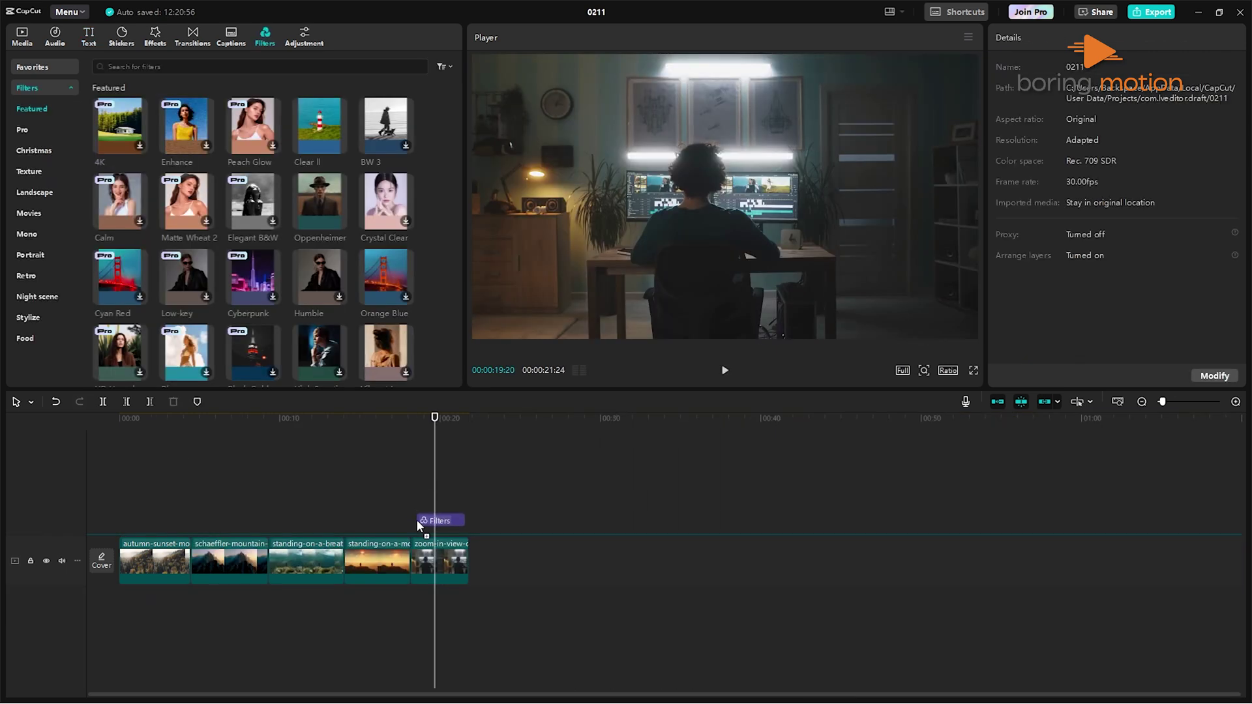
{"action": "left_click", "coordinate": [445, 523]}
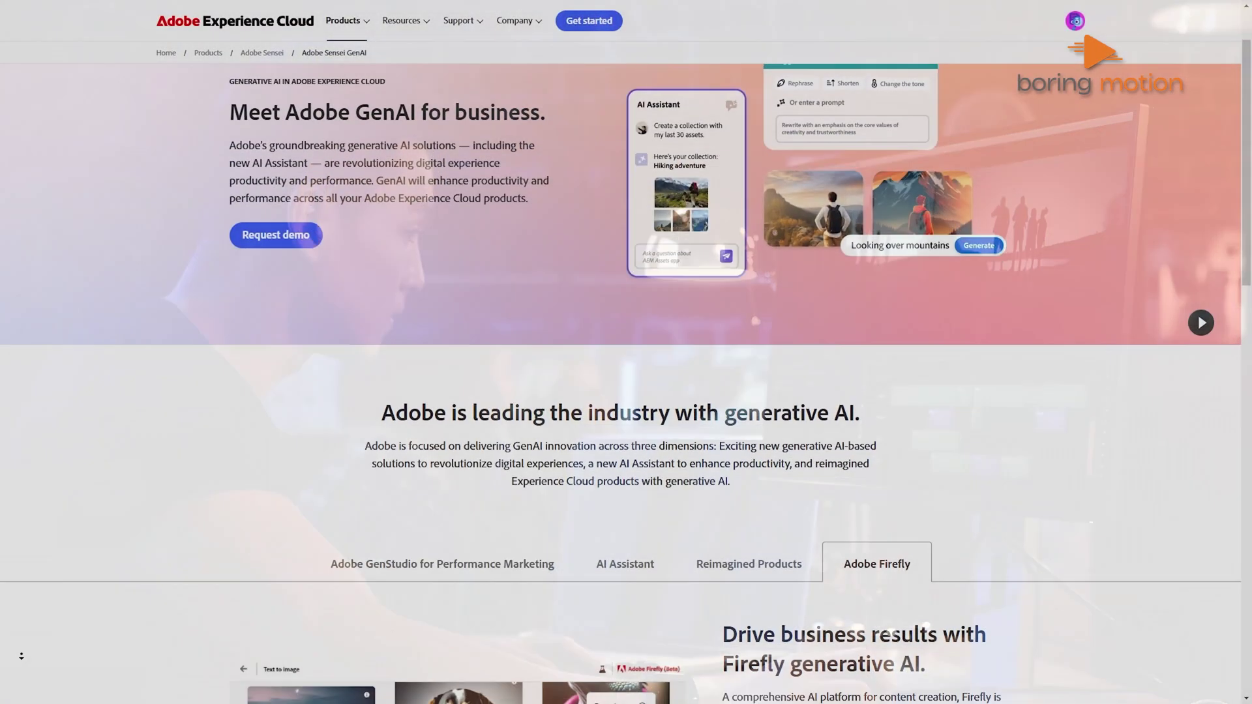
Create an Auto Reframe copy at Square 1:1 with Faster Motion, then open Scene Edit Detection.
{"action": "scroll", "coordinate": [626, 352], "scroll_direction": "down", "scroll_amount": 2}
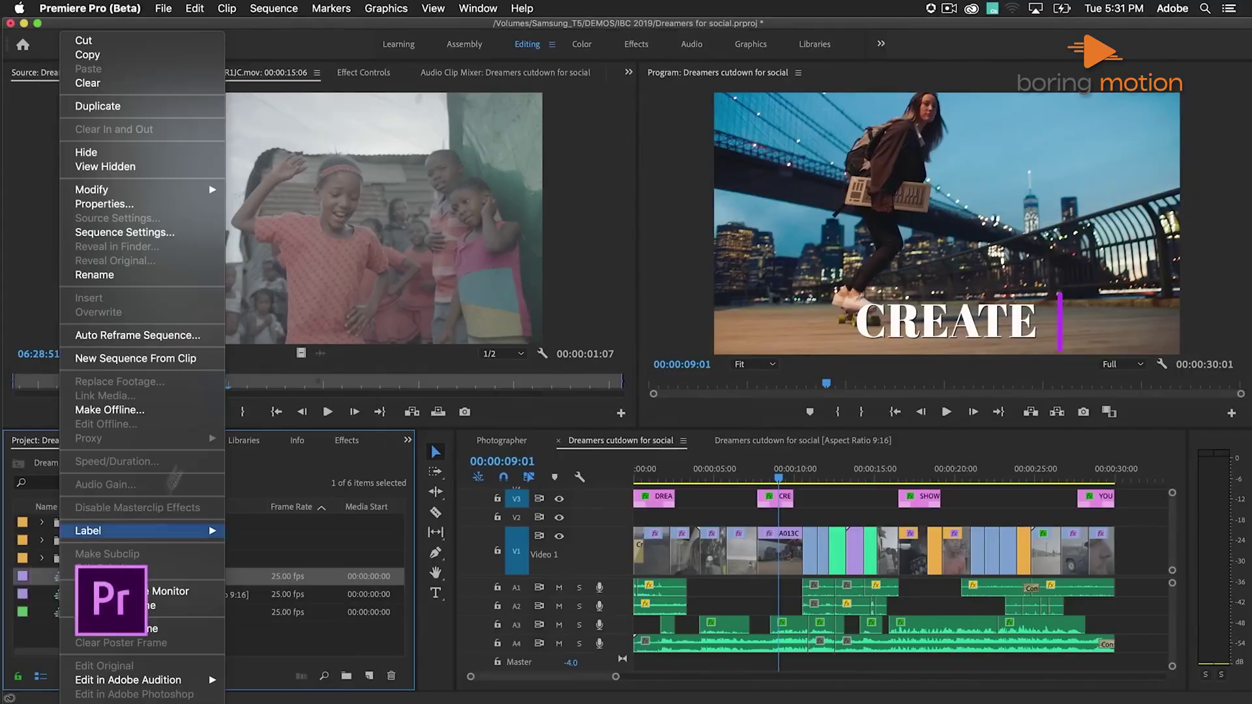
{"action": "left_click", "coordinate": [138, 336]}
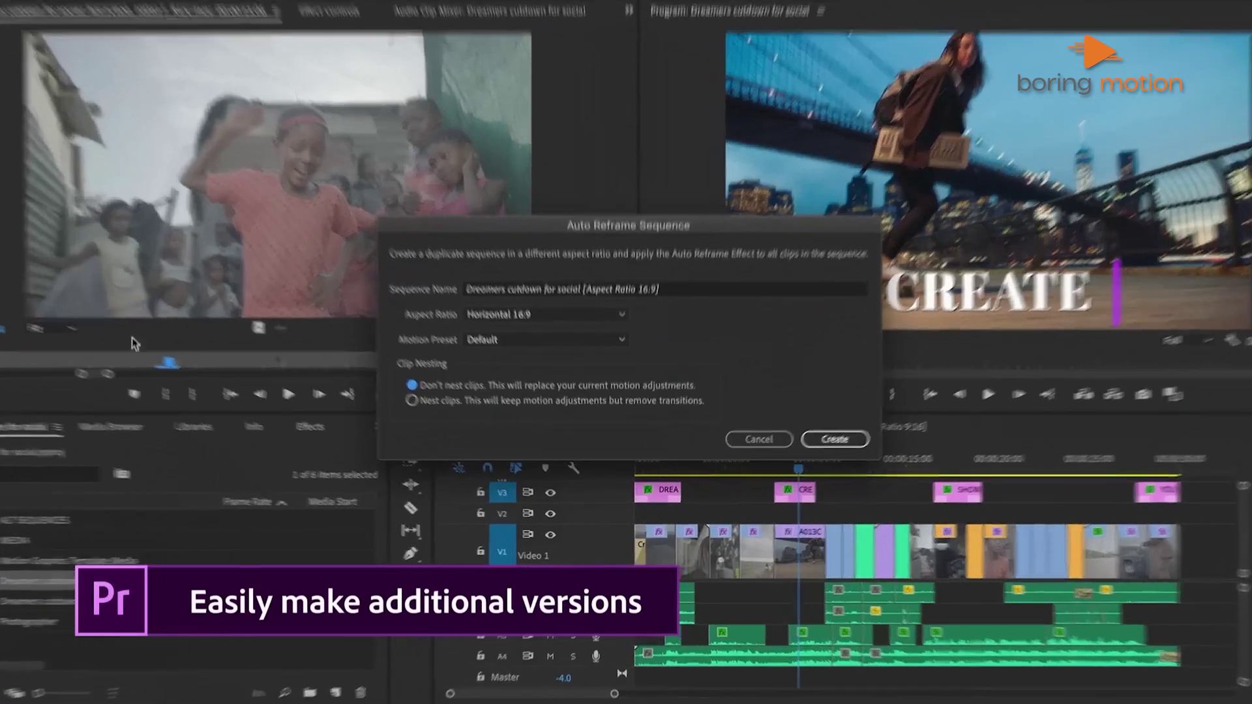
{"action": "left_click", "coordinate": [594, 345]}
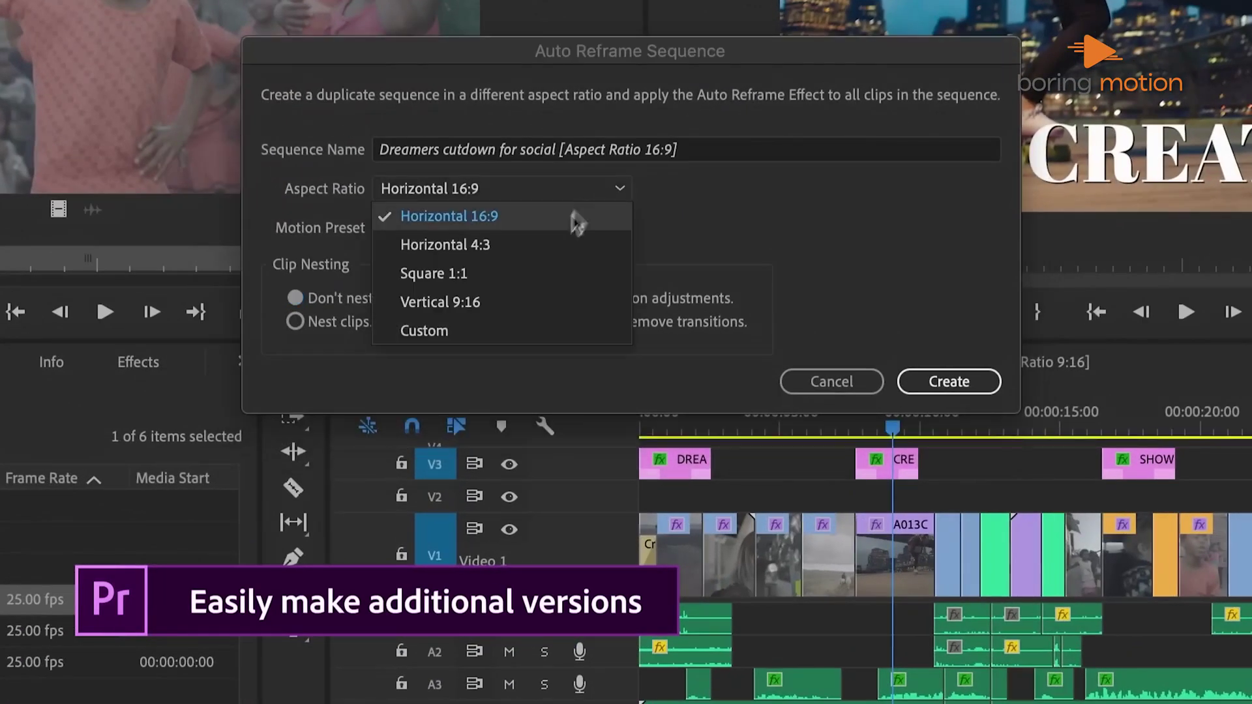
{"action": "left_click", "coordinate": [590, 275]}
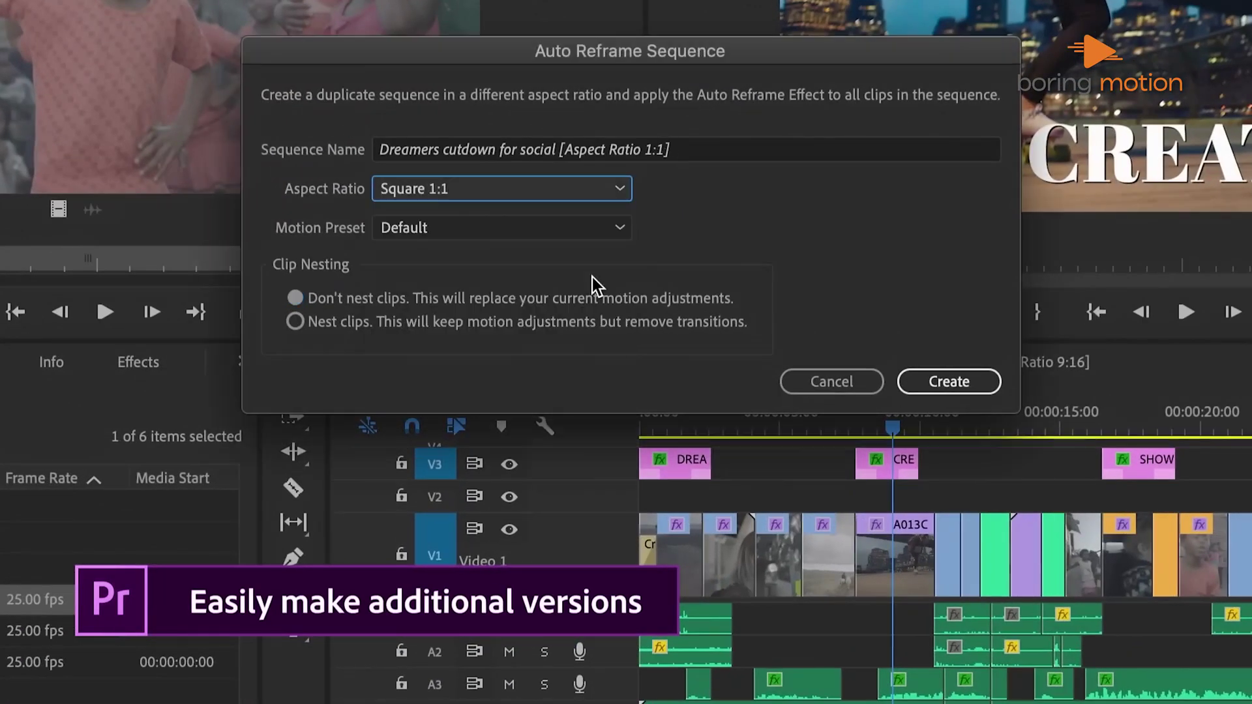
{"action": "left_click", "coordinate": [586, 233]}
{"action": "left_click", "coordinate": [509, 314]}
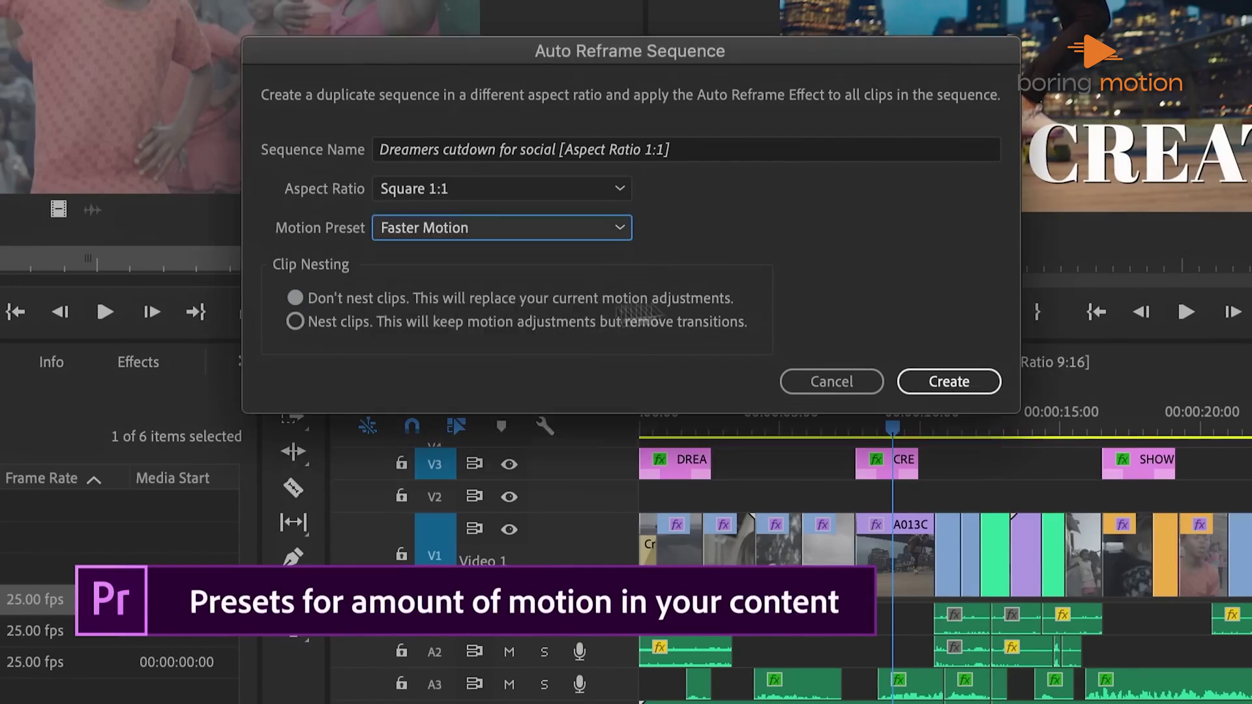
{"action": "left_click", "coordinate": [949, 381]}
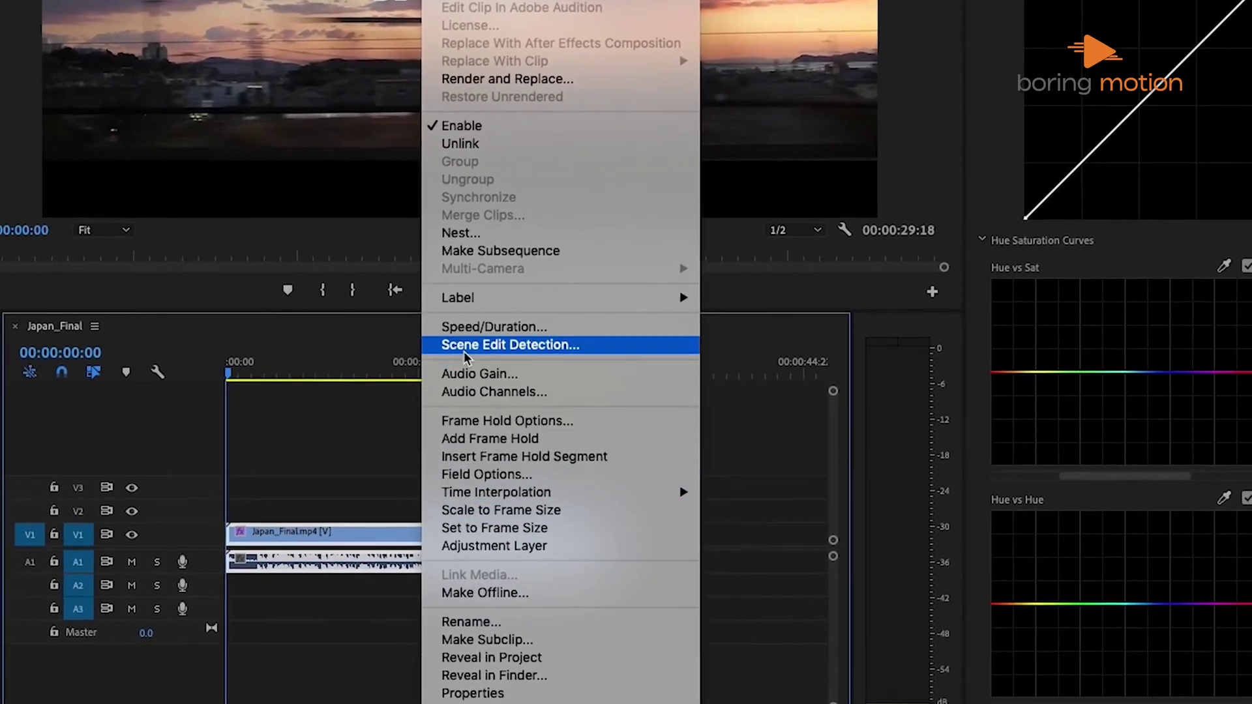
{"action": "left_click", "coordinate": [464, 352]}
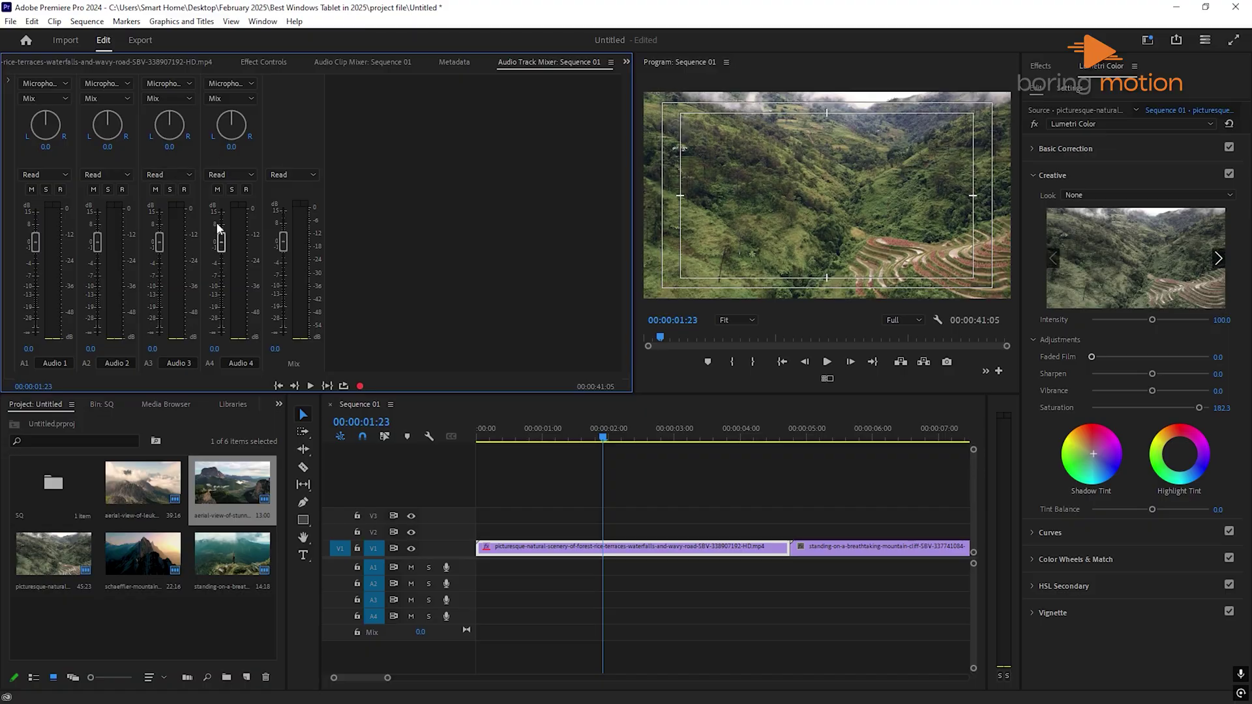
Raise the Audio 4 fader in the Audio Track Mixer to 14.2 dB.
{"action": "left_click_drag", "start_coordinate": [217, 221], "coordinate": [214, 218]}
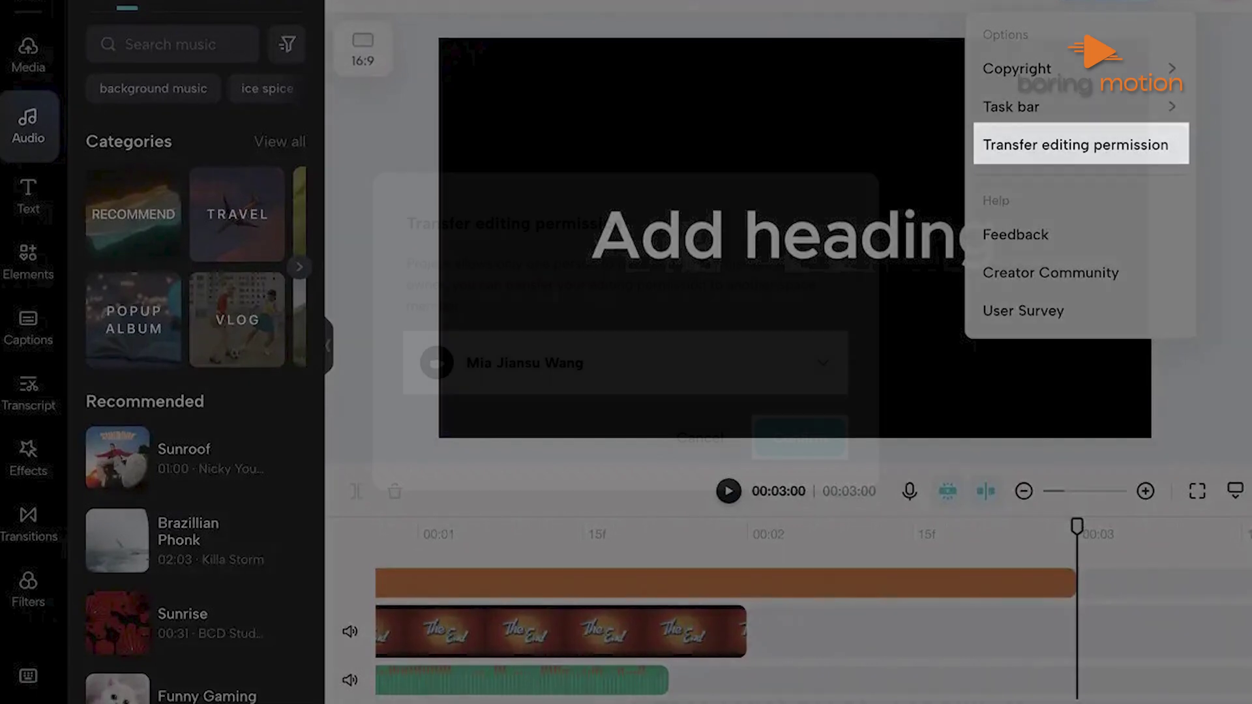
Choose Transfer editing permission from the project's Options menu.
{"action": "left_click", "coordinate": [1075, 145]}
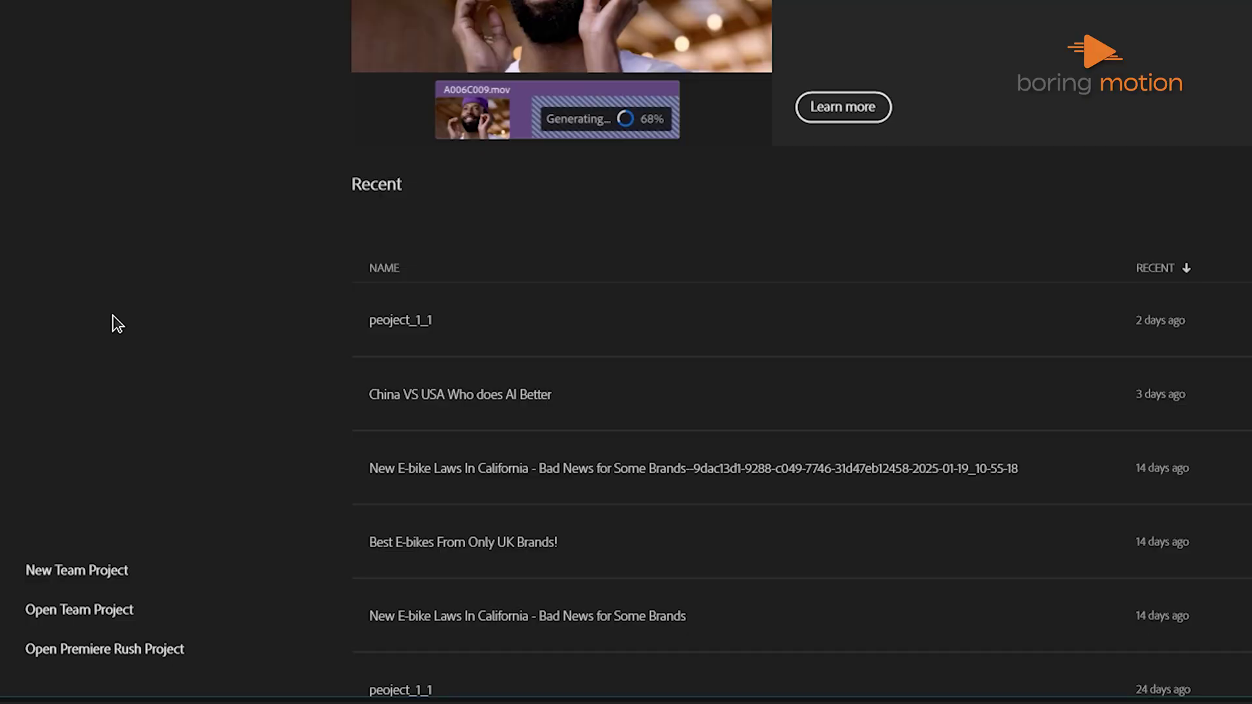
Start a New Team Project from the Premiere Pro Home screen.
{"action": "left_click", "coordinate": [129, 572]}
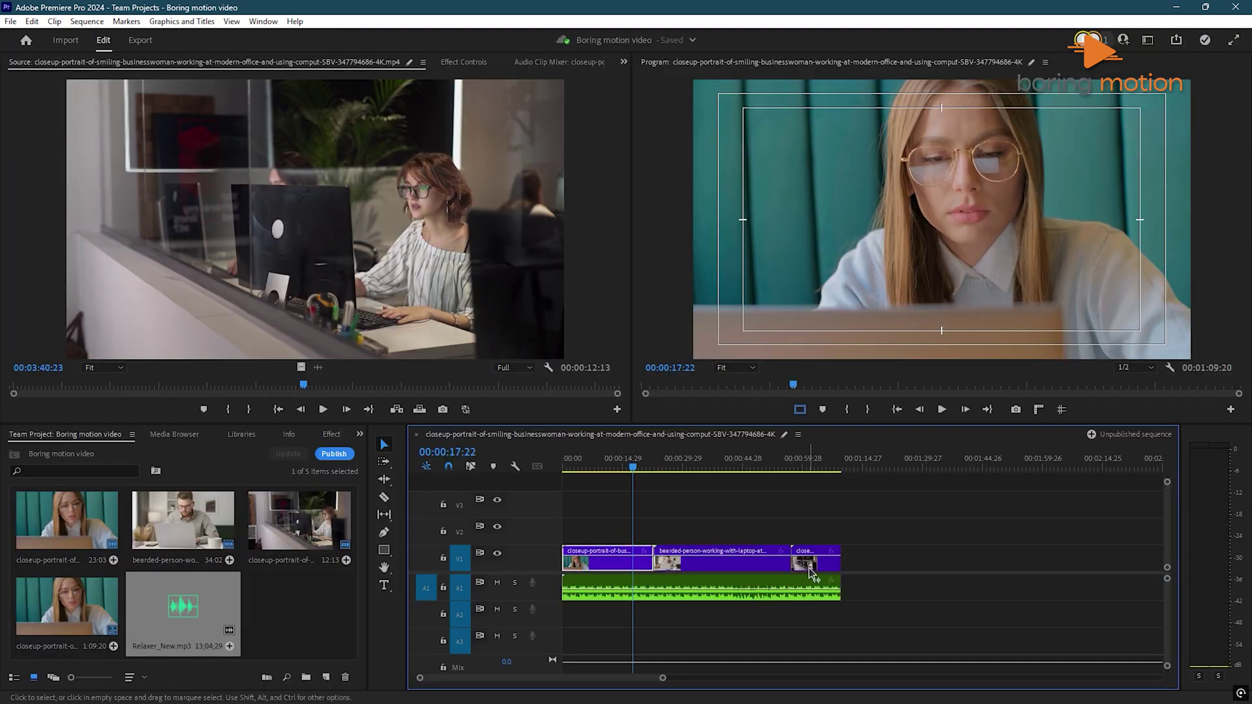
Trim the bearded-person clip's end where it meets the final clip.
{"action": "mouse_move", "coordinate": [794, 560]}
{"action": "left_mouse_down"}
{"action": "mouse_move", "coordinate": [755, 559]}
{"action": "mouse_move", "coordinate": [796, 566]}
{"action": "left_mouse_up"}
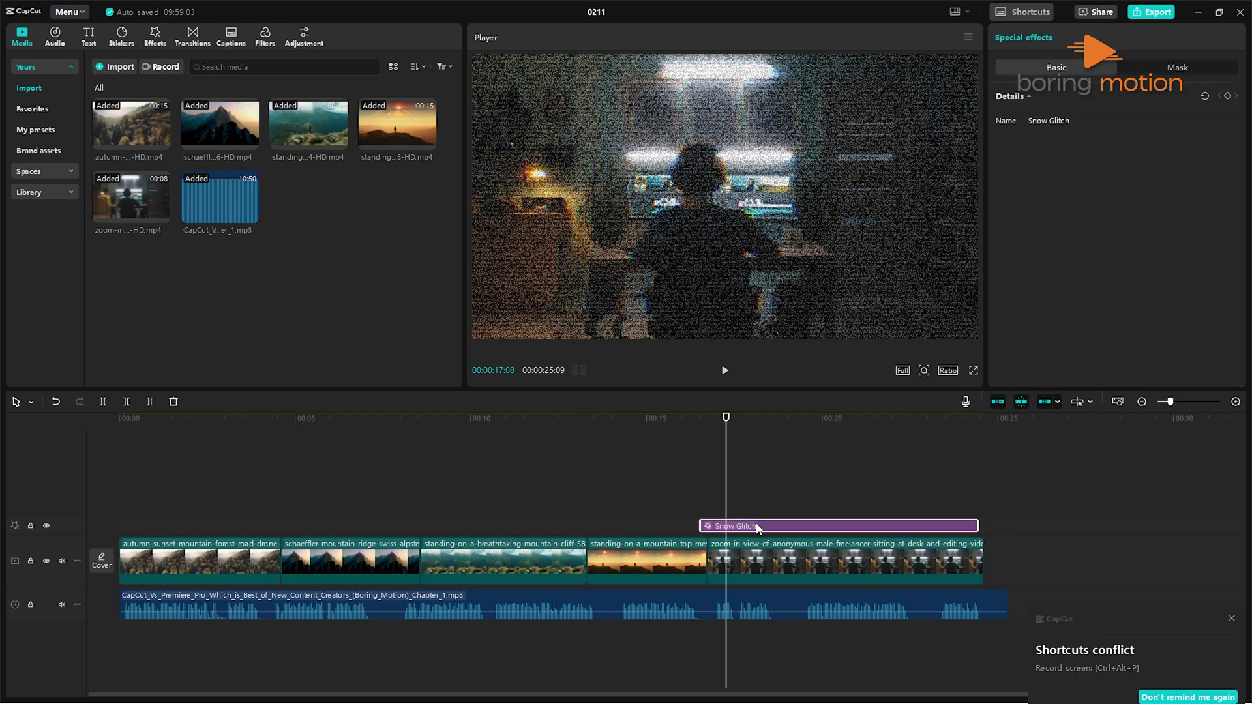
Select CapCut's Snow Glitch effect, then bring up Premiere Pro's Project panel with the six clips.
{"action": "left_click", "coordinate": [586, 431]}
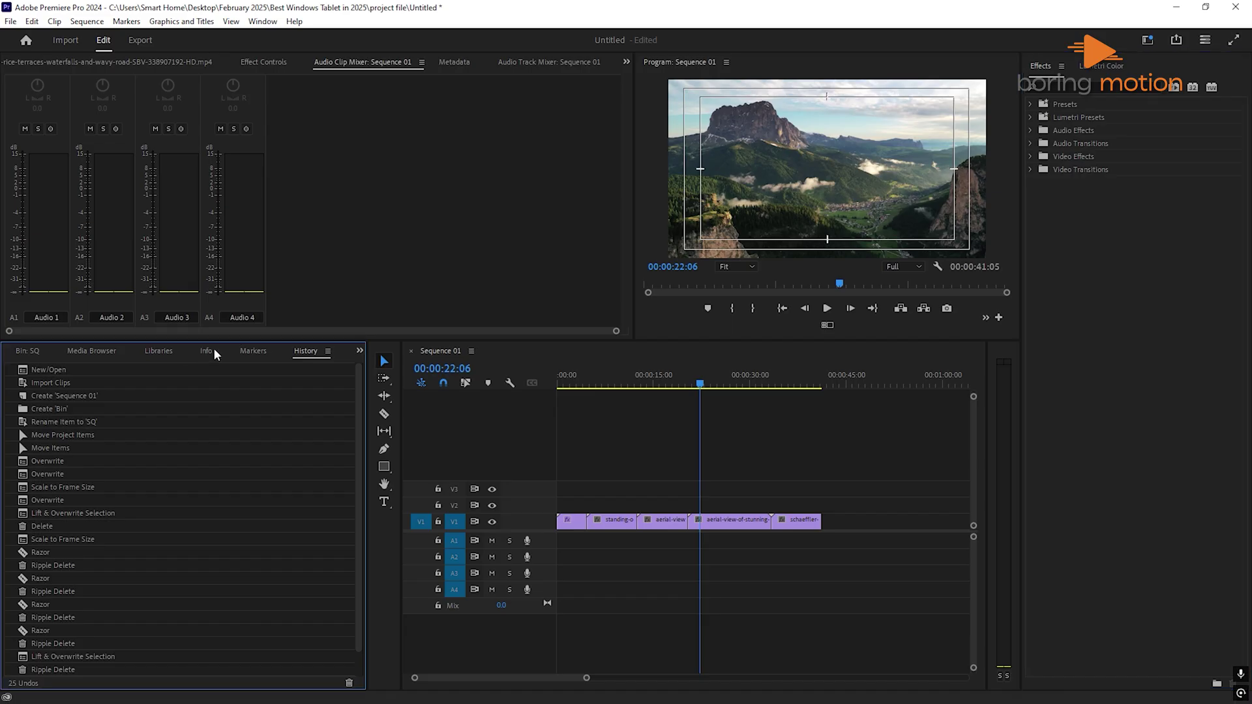
{"action": "key", "text": "shift+8"}
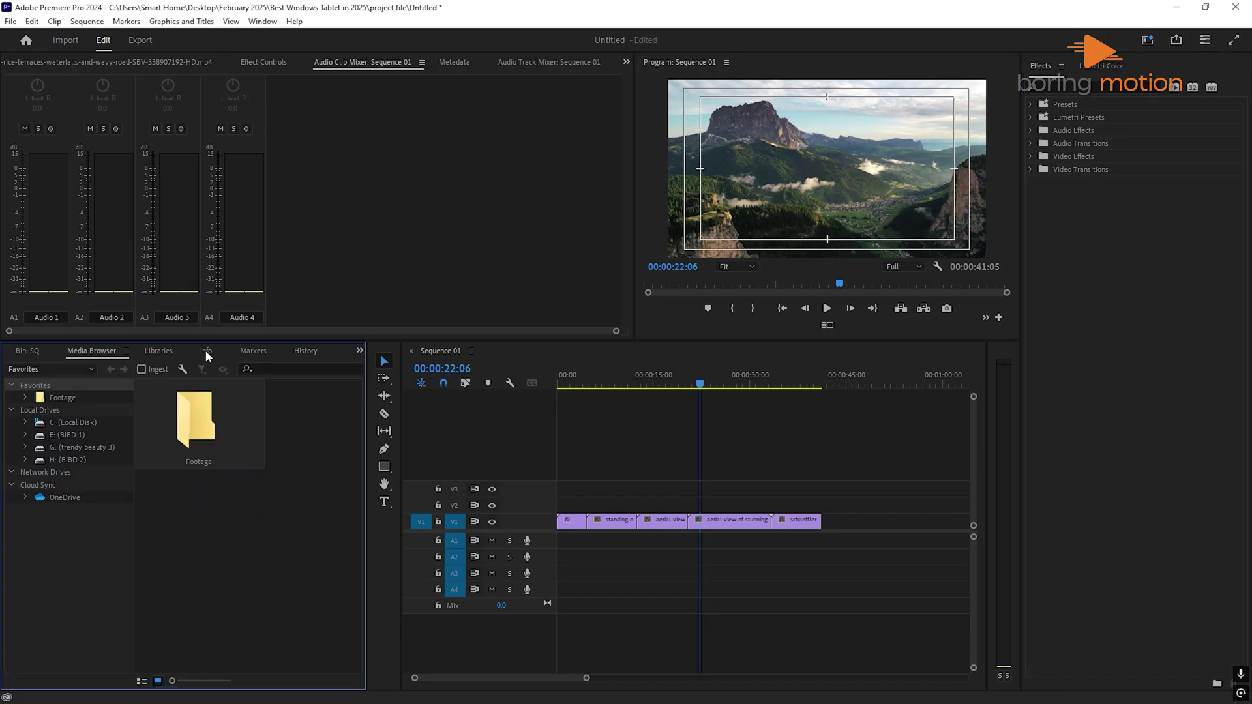
{"action": "key", "text": "shift+1"}
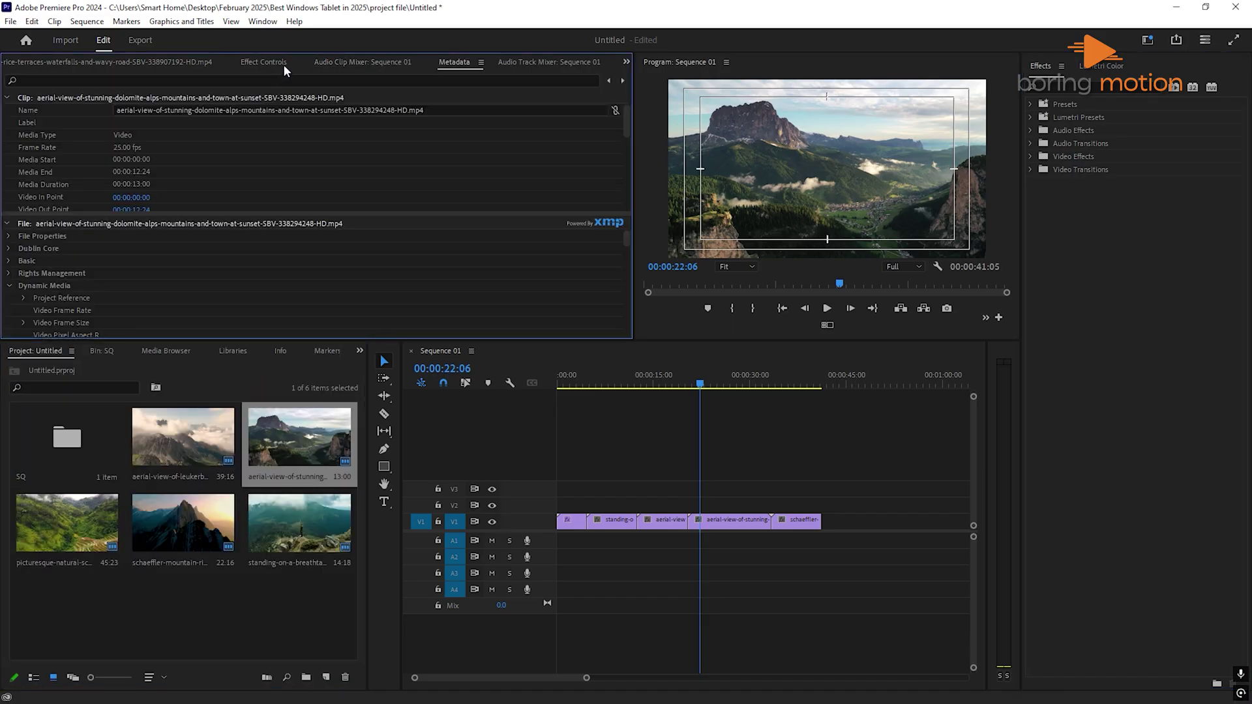